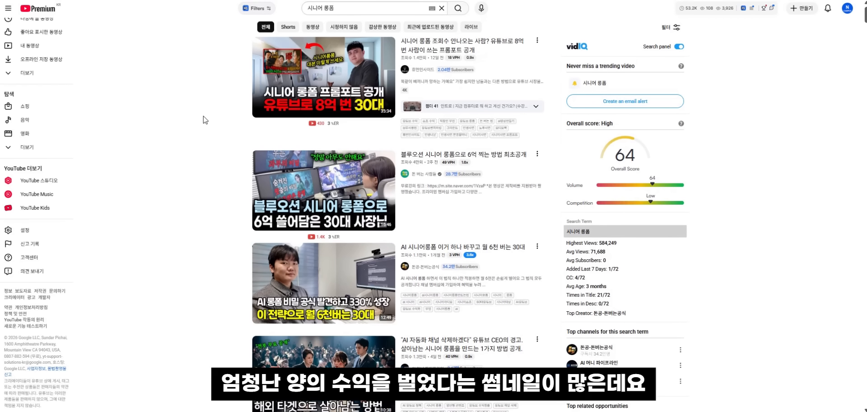
# Step: Look through the YouTube search results for 시니어 롱폼, examining the video titles and thumbnails
pyautogui.scroll(-20, 193, 151)
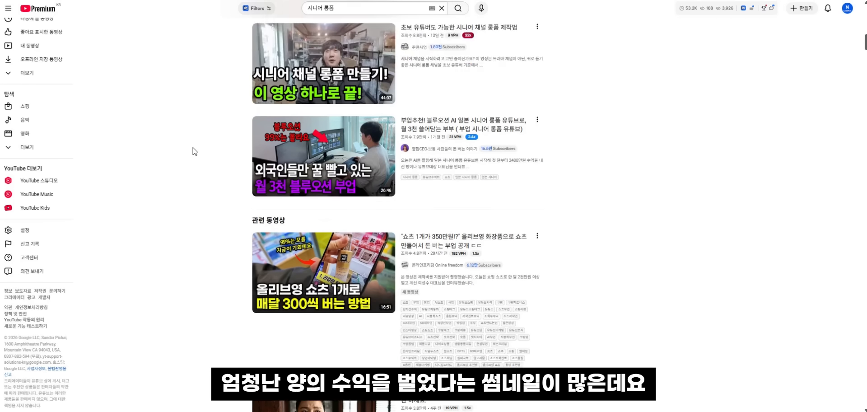
pyautogui.scroll(-10, 197, 161)
pyautogui.scroll(4, 203, 171)
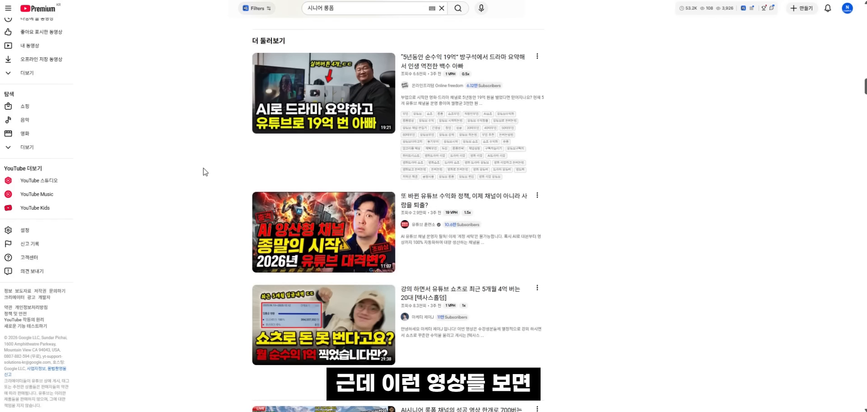
pyautogui.scroll(-4, 175, 180)
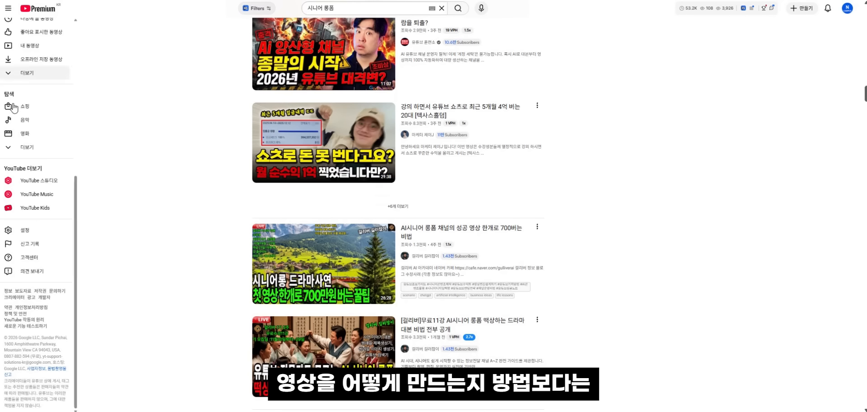
pyautogui.scroll(-3, 102, 173)
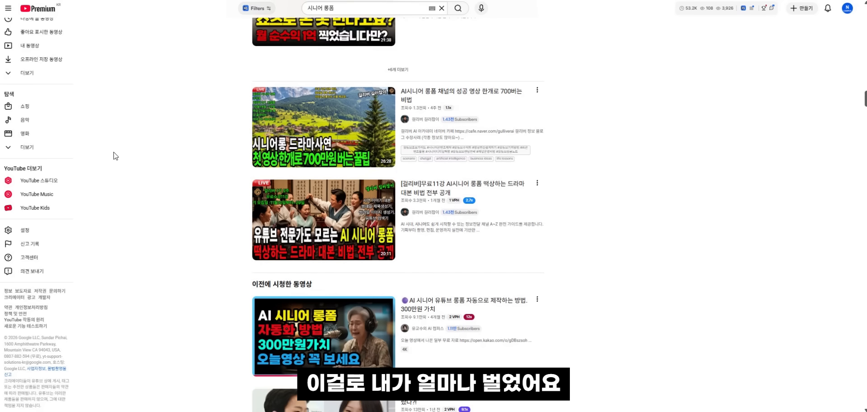
pyautogui.scroll(-9, 136, 161)
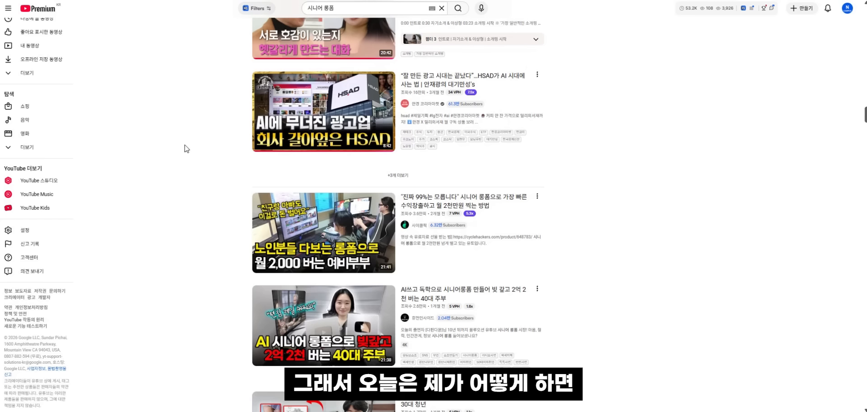
pyautogui.scroll(14, 176, 150)
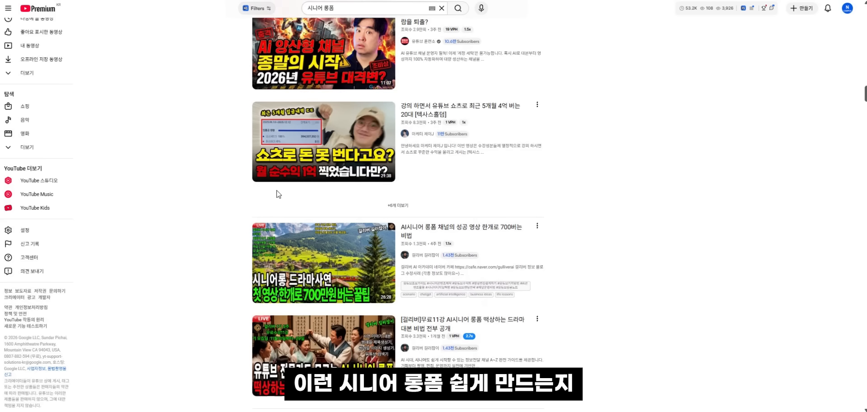
pyautogui.scroll(17, 199, 188)
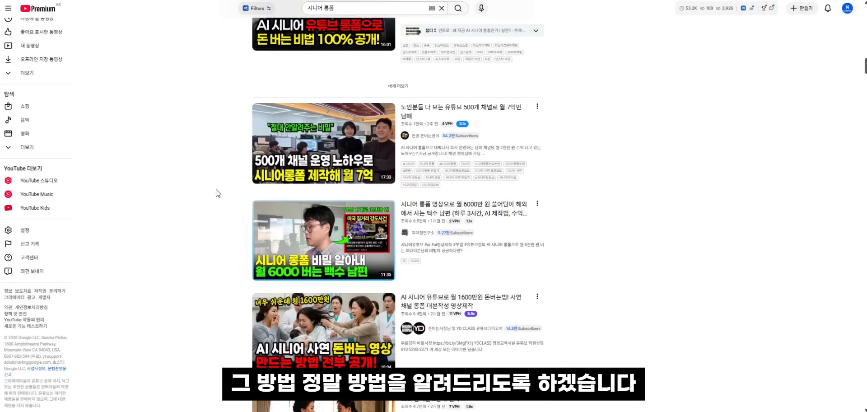
pyautogui.scroll(5, 220, 178)
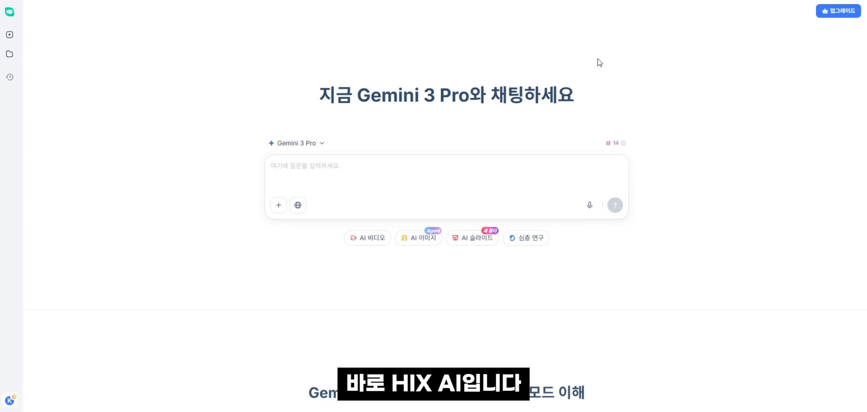
# Step: Switch to the HIX AI chat page and examine the list of available chat models
pyautogui.scroll(-3, 333, 102)
pyautogui.scroll(3, 345, 145)
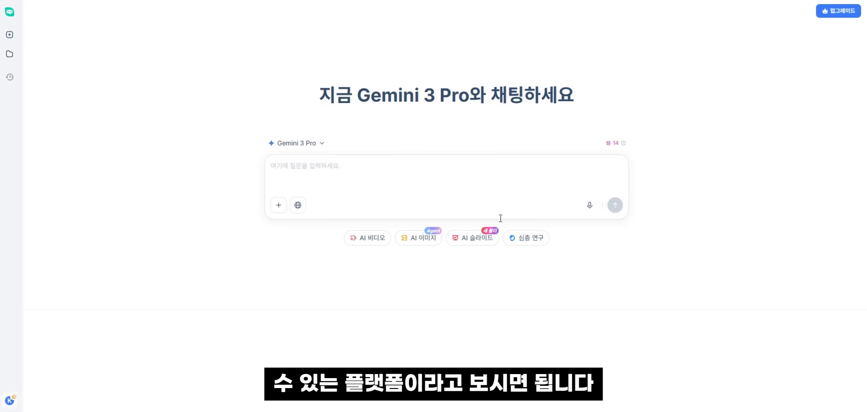
pyautogui.click(313, 143)
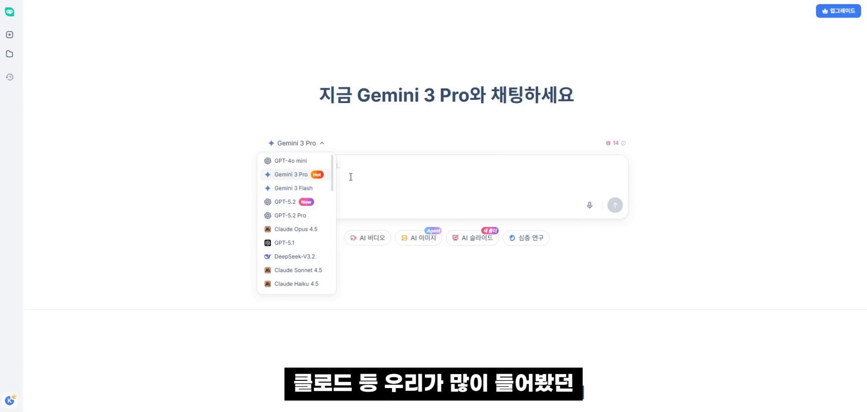
pyautogui.moveTo(332, 175); pyautogui.dragTo(340, 139)
pyautogui.click(340, 139)
# Step: Open the AI 비디오 generator and examine the video models it offers
pyautogui.click(376, 243)
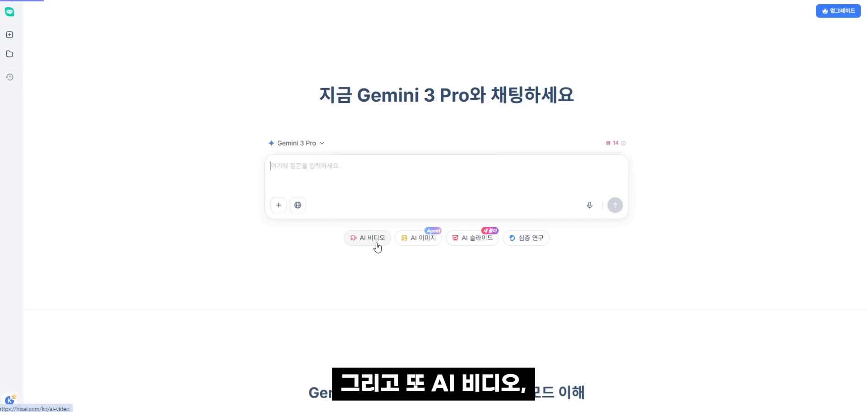
pyautogui.click(298, 143)
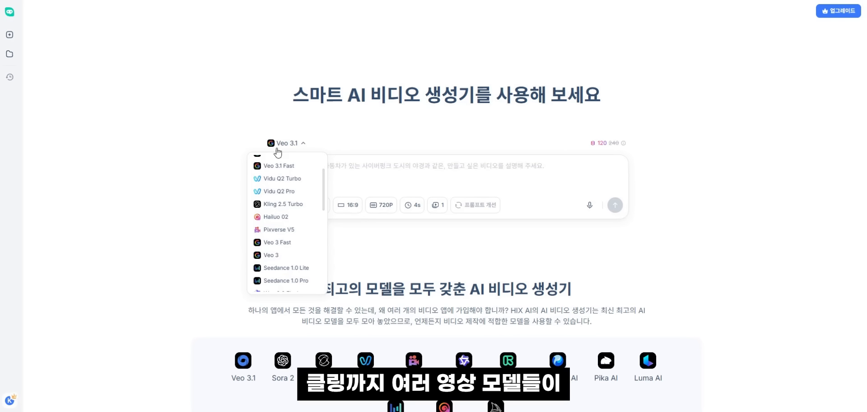
pyautogui.click(172, 163)
pyautogui.scroll(-1, 393, 255)
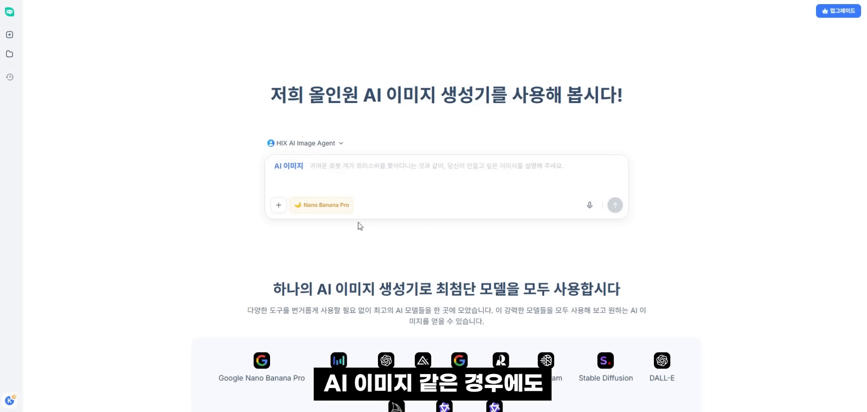
# Step: Examine the models offered in the AI 이미지 generator's model list
pyautogui.click(312, 144)
pyautogui.scroll(-3, 325, 221)
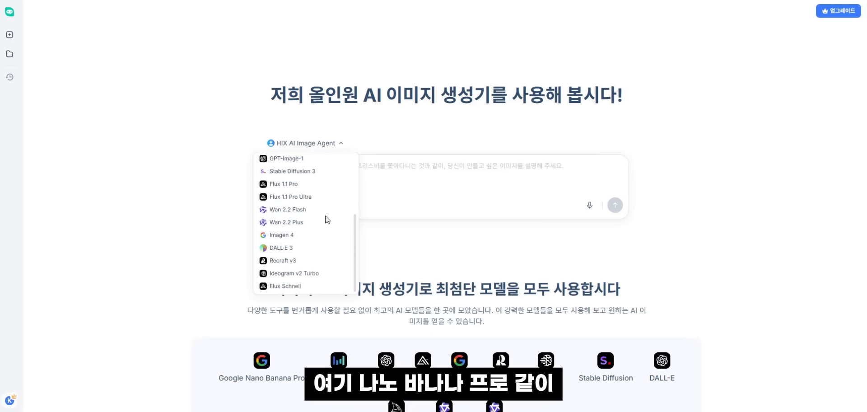
pyautogui.scroll(2, 325, 222)
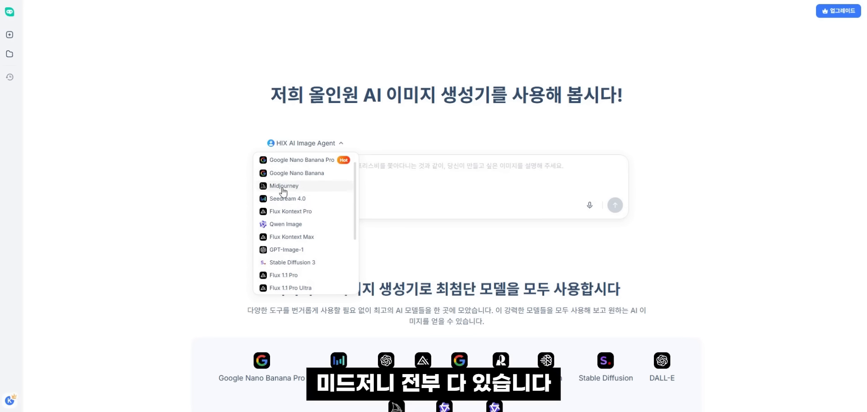
pyautogui.click(422, 239)
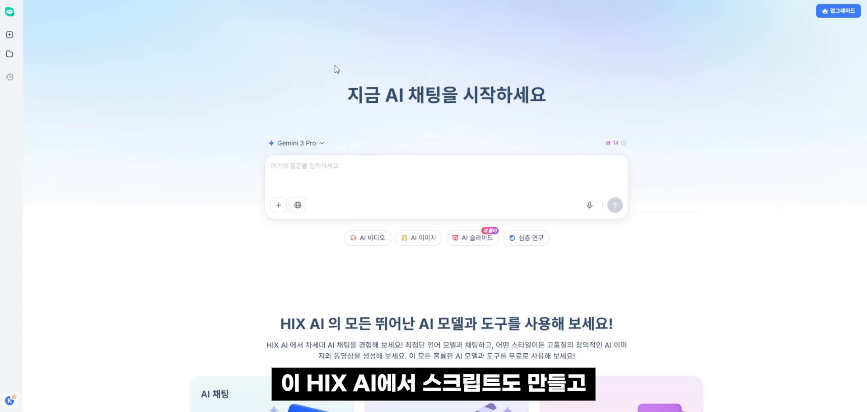
# Step: Look over the HIX AI home page, including its chat models and its chat, video and image tool sections
pyautogui.scroll(-4, 565, 226)
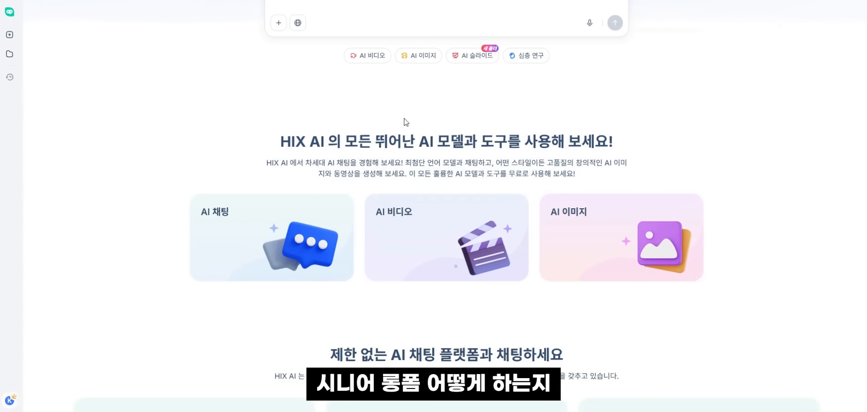
pyautogui.scroll(3, 439, 245)
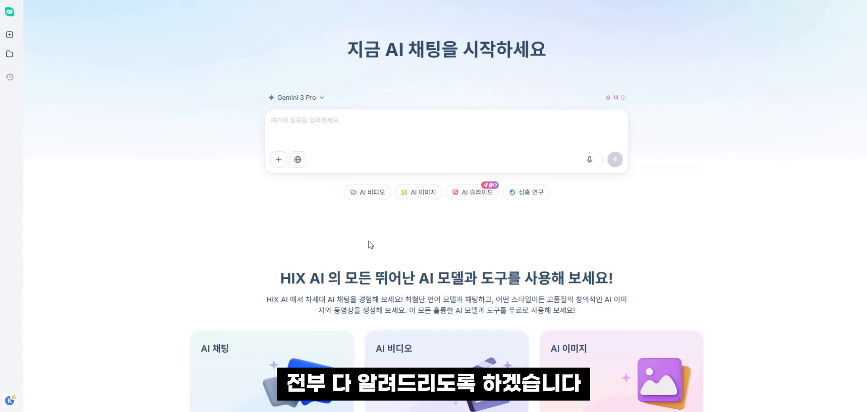
pyautogui.click(297, 97)
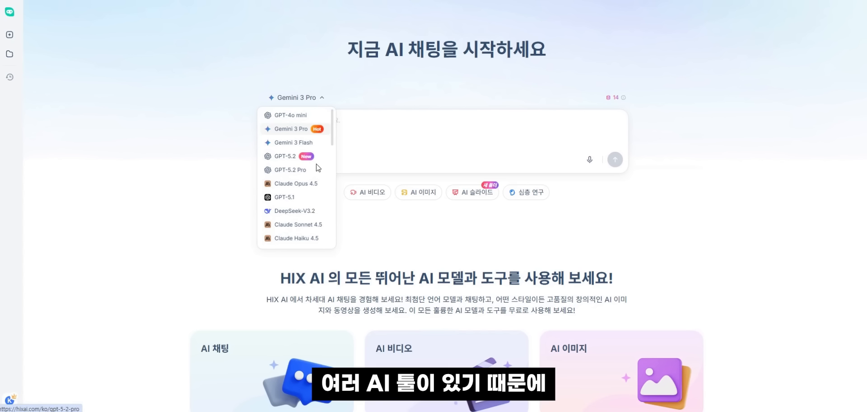
pyautogui.scroll(1, 410, 135)
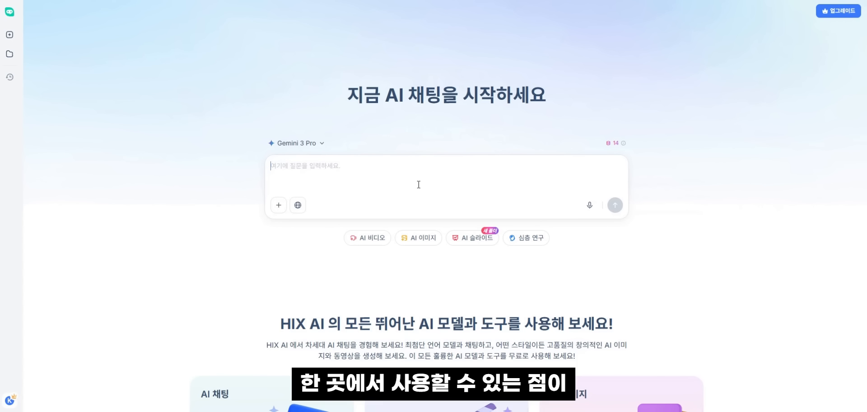
pyautogui.scroll(-3, 409, 135)
pyautogui.scroll(-5, 491, 151)
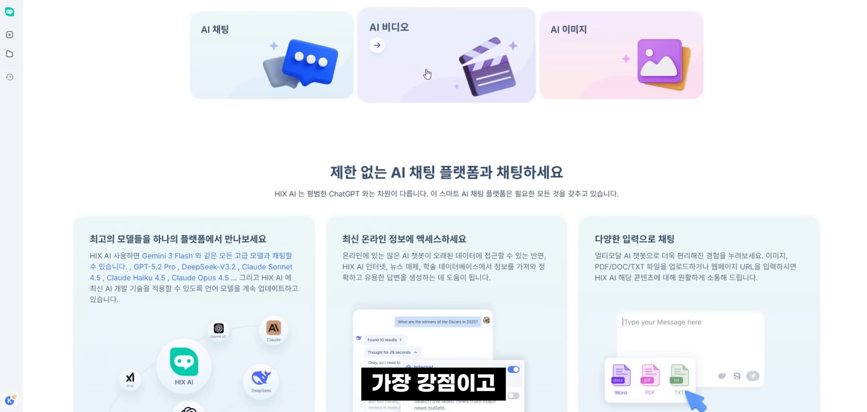
pyautogui.scroll(8, 406, 163)
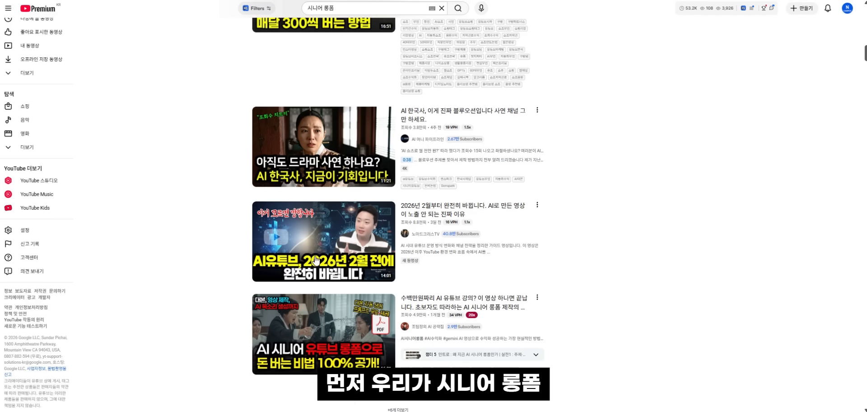
# Step: Skim the 시니어 롱폼 results on YouTube and select Claude Opus 4.5 as the chat model in HIX AI
pyautogui.scroll(-9, 397, 101)
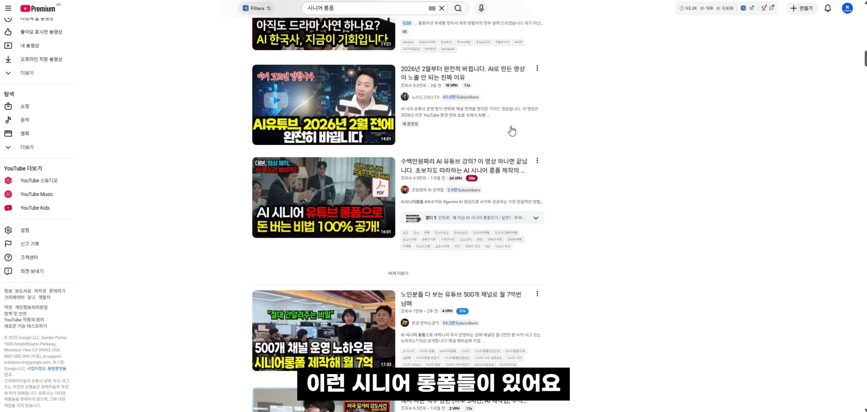
pyautogui.scroll(-4, 397, 101)
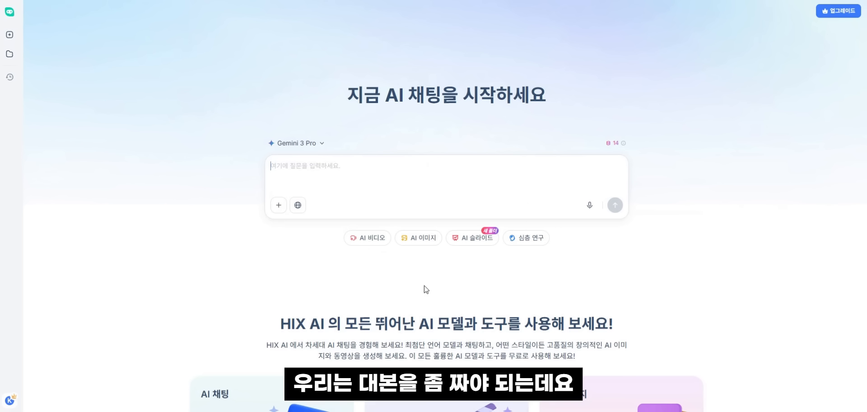
pyautogui.click(289, 143)
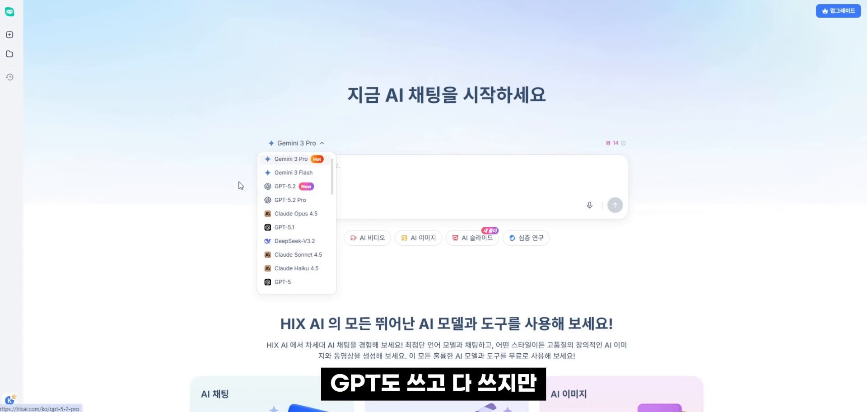
pyautogui.click(298, 214)
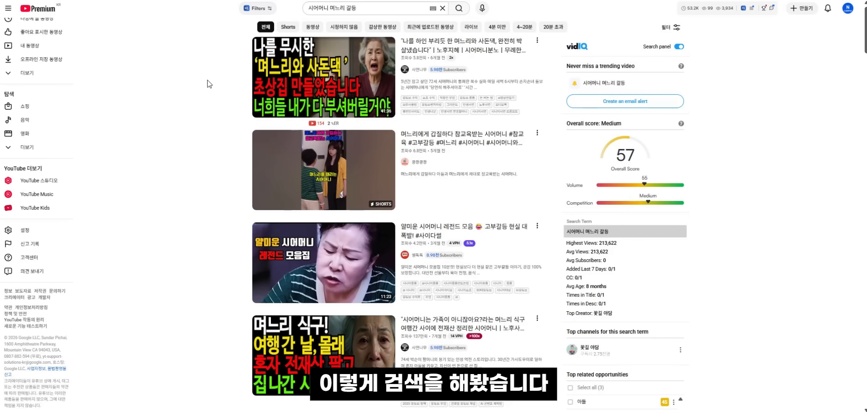
# Step: Browse the YouTube search results for 시어머니 며느리 갈등 to examine existing senior story videos
pyautogui.scroll(-10, 207, 102)
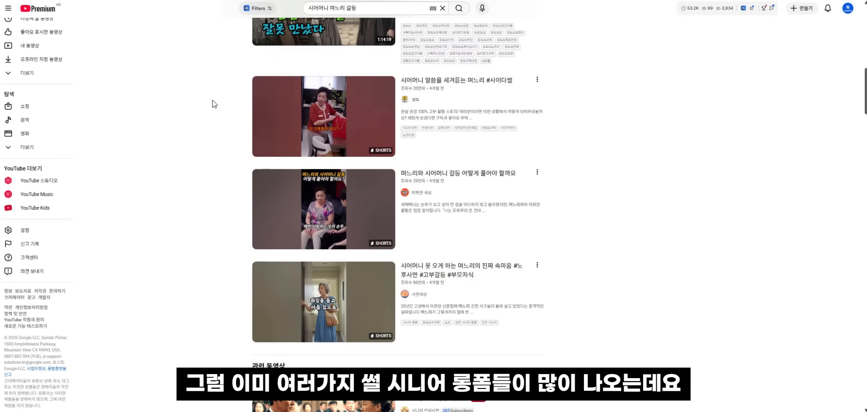
pyautogui.scroll(-8, 214, 104)
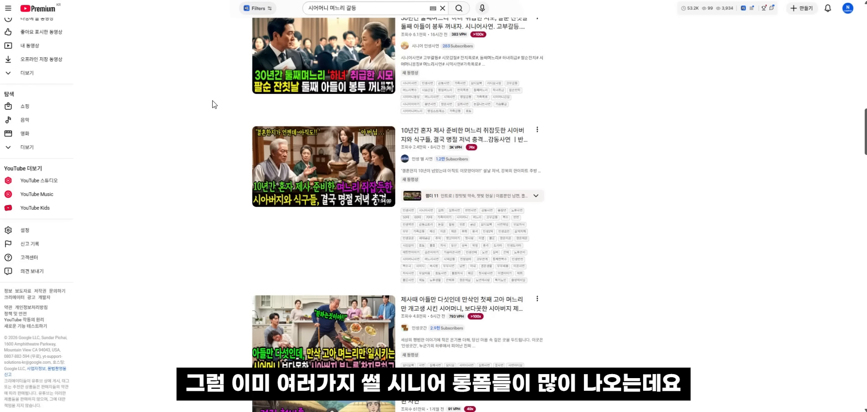
pyautogui.scroll(3, 213, 103)
pyautogui.scroll(-4, 229, 120)
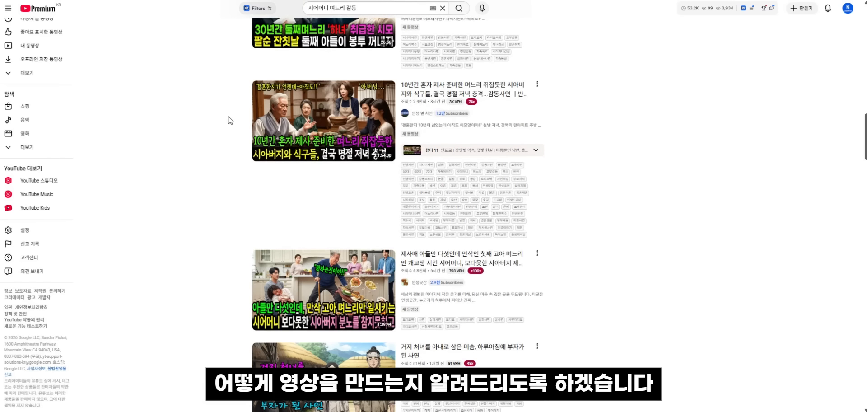
pyautogui.scroll(15, 228, 120)
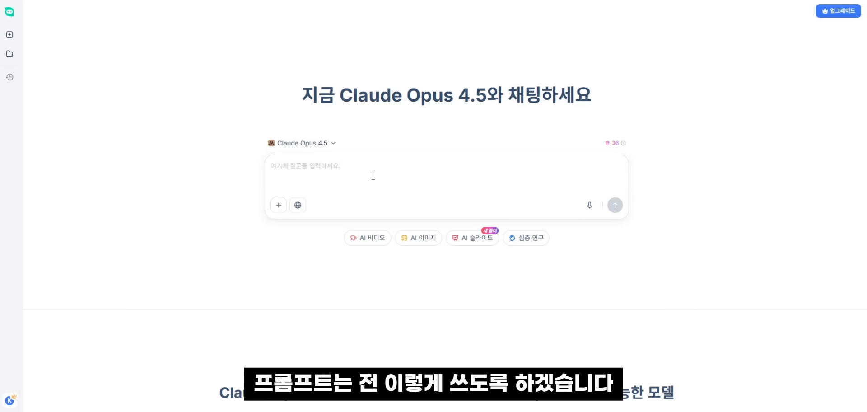
# Step: In HIX AI, write a Claude Opus 4.5 prompt requesting new video titles and topics for Koreans over 50, leaving blank lines for high-view reference titles
pyautogui.click(304, 143)
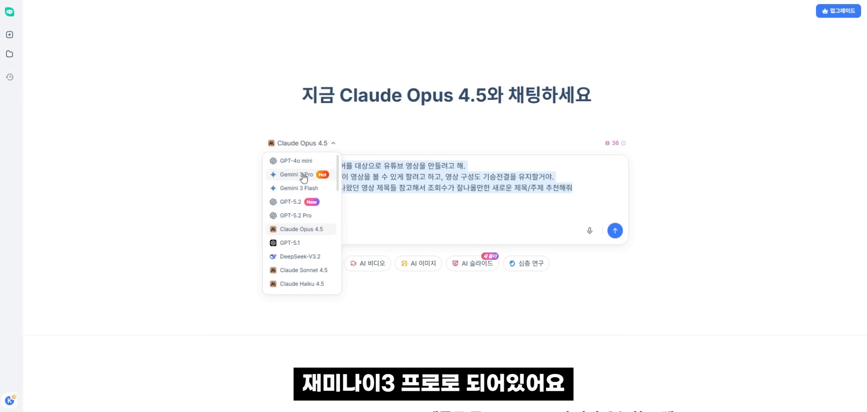
pyautogui.click(433, 199)
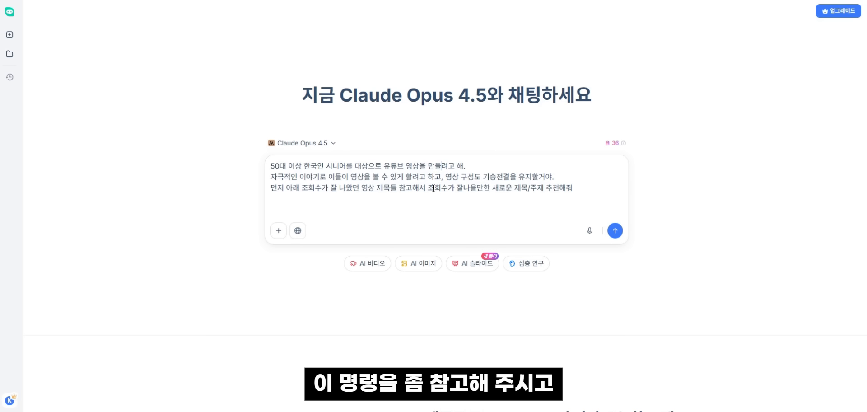
pyautogui.hotkey('shift', 'Return')
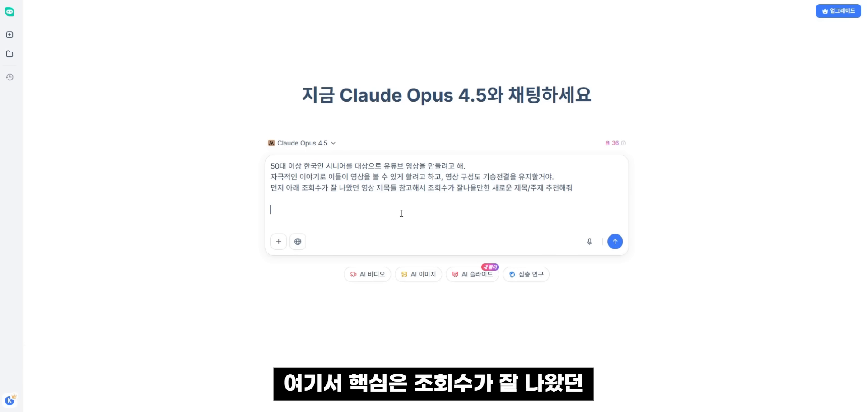
pyautogui.moveTo(360, 188); pyautogui.dragTo(462, 191)
pyautogui.click(421, 207)
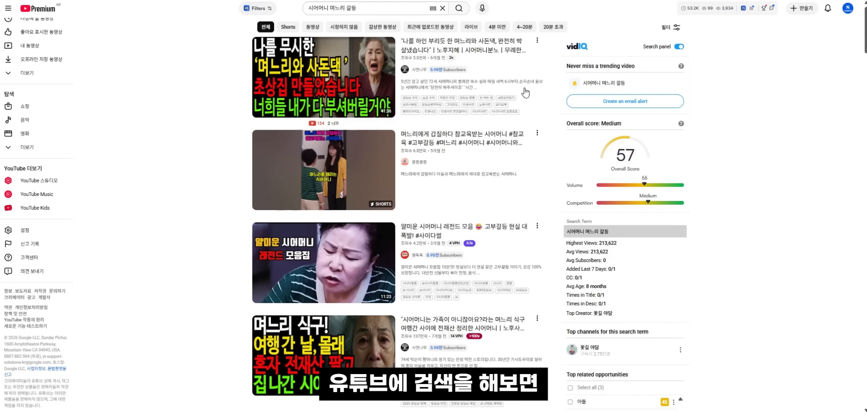
# Step: Look through the YouTube results for high-view long-form titles, then submit the HIX AI prompt with the reference title "어머니한테 줄 돈 없다니까요!" included
pyautogui.scroll(-8, 521, 126)
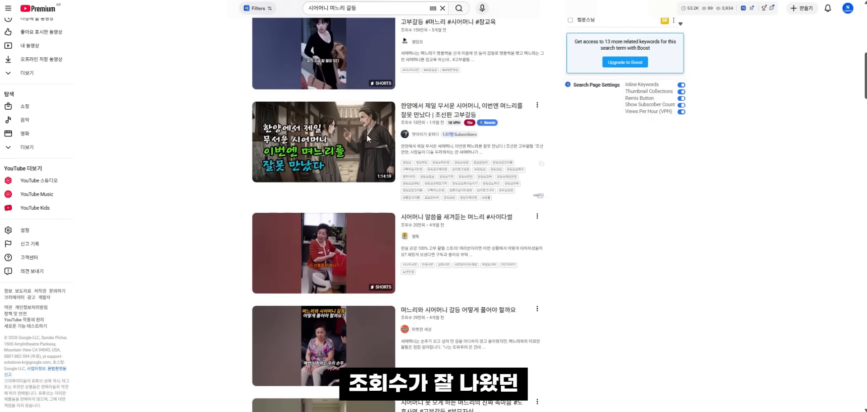
pyautogui.scroll(10, 368, 138)
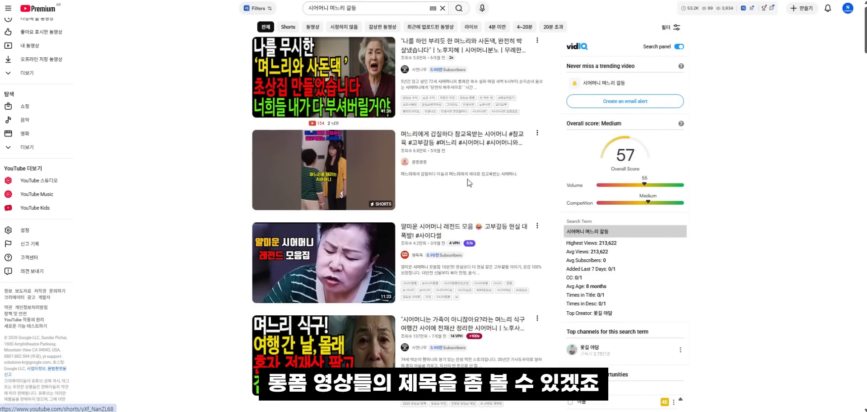
pyautogui.scroll(-4, 518, 204)
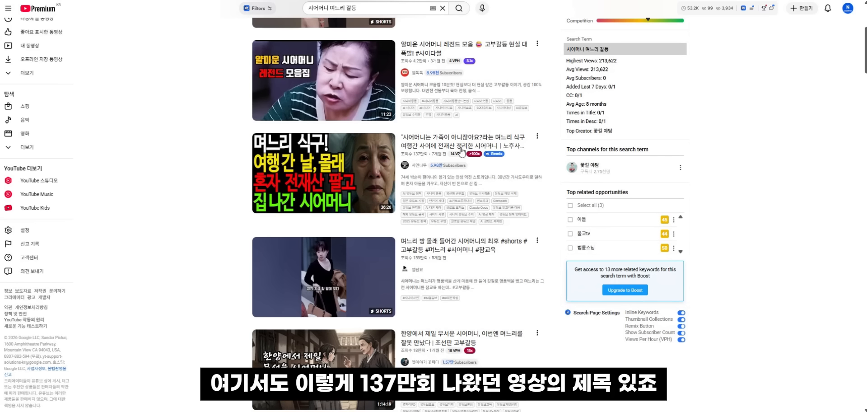
pyautogui.scroll(-4, 519, 188)
pyautogui.scroll(3, 520, 181)
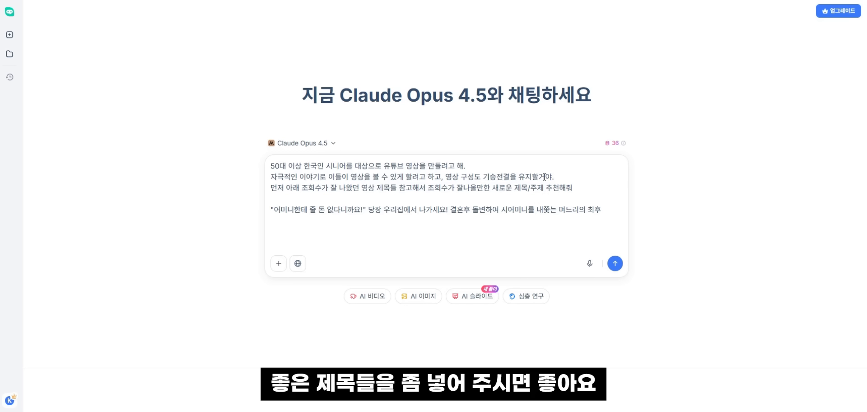
pyautogui.click(615, 263)
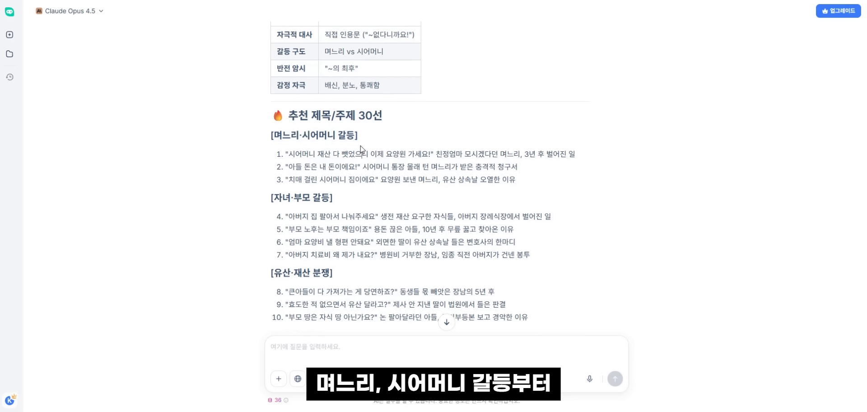
# Step: Read through Claude's suggested titles by category, from family and inheritance conflicts to the 사회 이슈형 section, to choose a topic
pyautogui.scroll(-2, 267, 121)
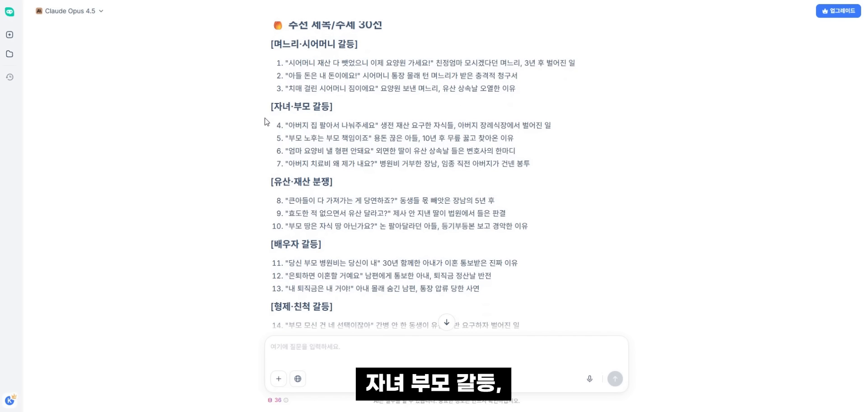
pyautogui.moveTo(272, 181); pyautogui.dragTo(355, 193)
pyautogui.click(349, 179)
pyautogui.scroll(-2, 350, 179)
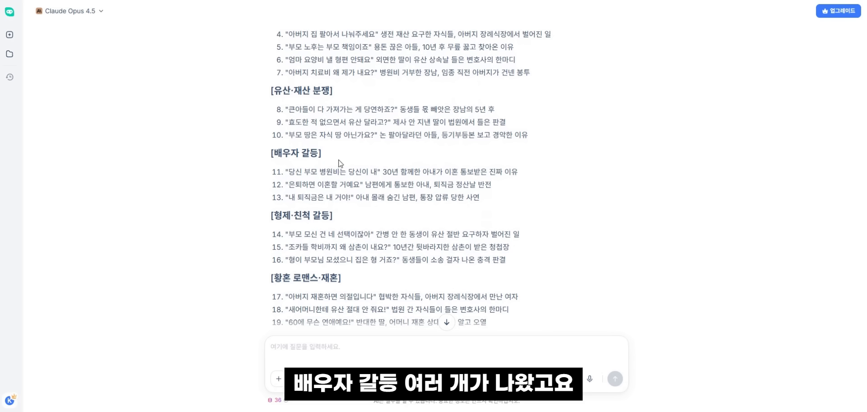
pyautogui.scroll(-3, 361, 58)
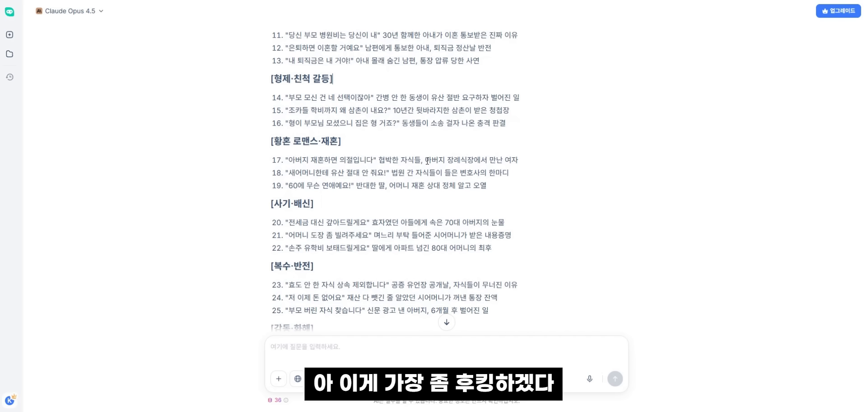
pyautogui.scroll(-3, 417, 156)
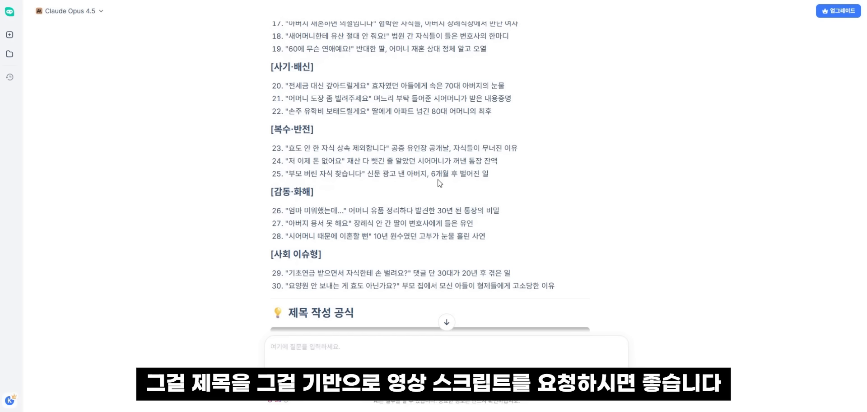
pyautogui.scroll(7, 438, 181)
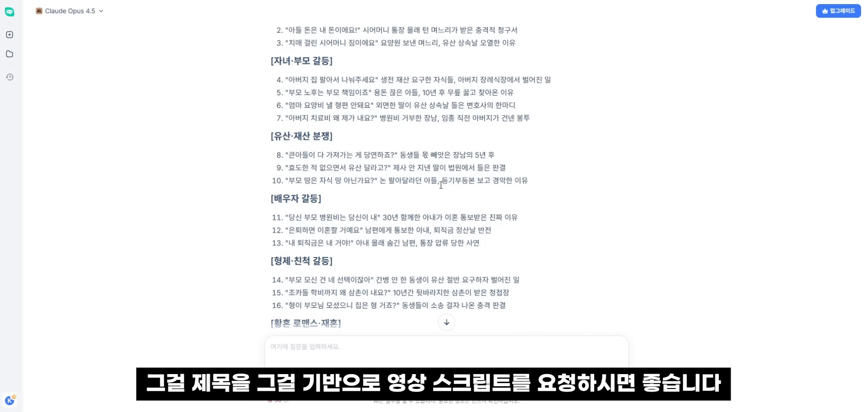
# Step: Reuse title 9, "효도한 적 없으면서 유산 달라고?" 제사 안 지낸 딸이 법원에서 들은 판결, in a prompt requesting a 기승전결 video outline
pyautogui.moveTo(287, 168)
pyautogui.mouseDown()
pyautogui.moveTo(513, 171)
pyautogui.moveTo(286, 167)
pyautogui.mouseUp()
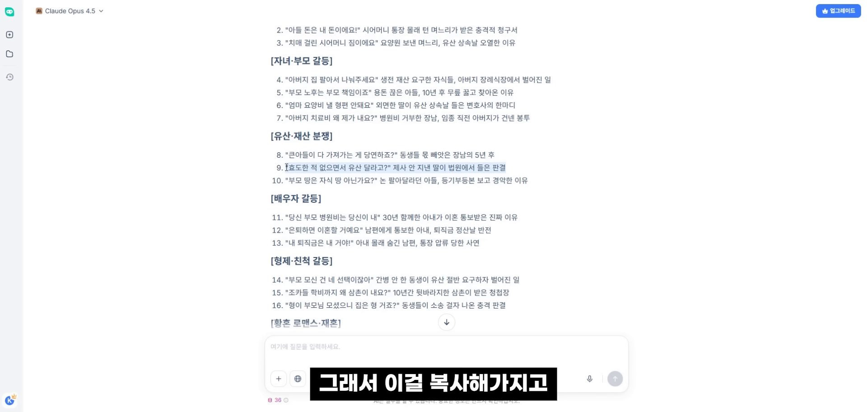
pyautogui.click(446, 322)
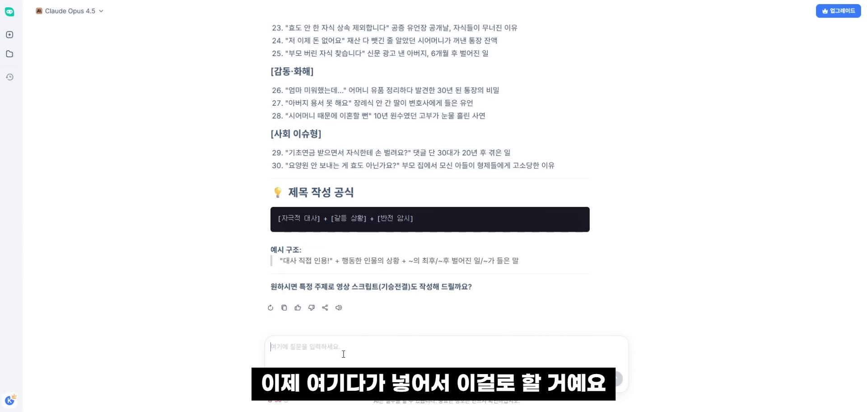
pyautogui.write('"효도한 적 없으면서 유산 달라고?" 제사 안 지낸 딸이 법원에서 들은 판결')
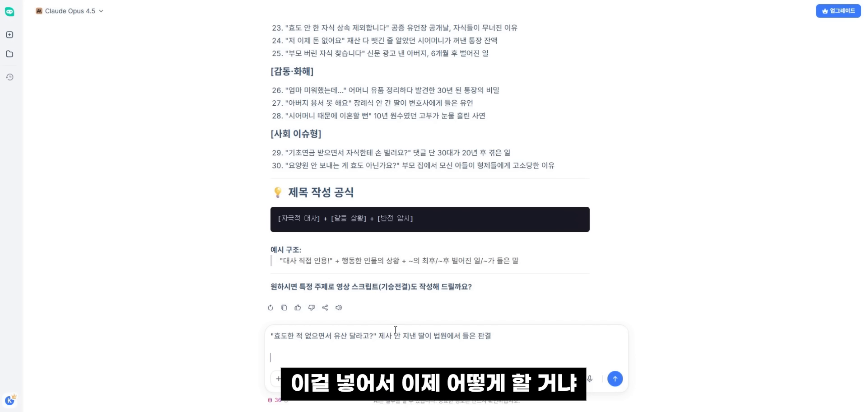
pyautogui.hotkey('shift', 'Return')
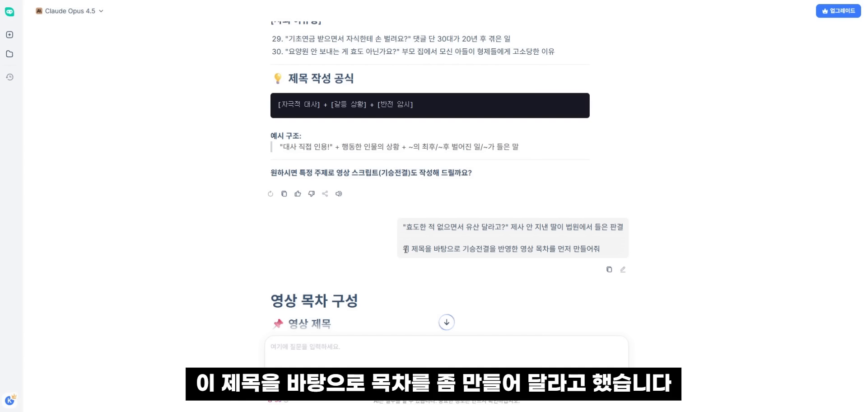
# Step: Check the outline request's wording and review the generated 기승전결 outline with its section timings and estimated running time
pyautogui.moveTo(405, 249); pyautogui.dragTo(568, 249)
pyautogui.click(538, 248)
pyautogui.moveTo(463, 249); pyautogui.dragTo(495, 249)
pyautogui.click(495, 249)
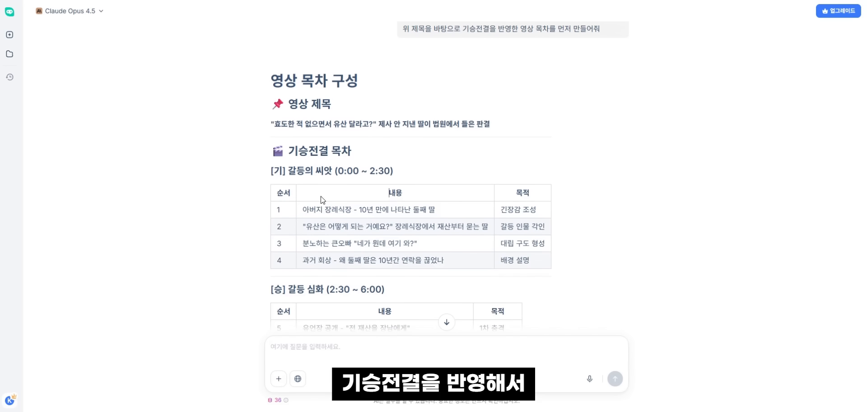
pyautogui.scroll(-5, 343, 213)
pyautogui.scroll(-6, 366, 231)
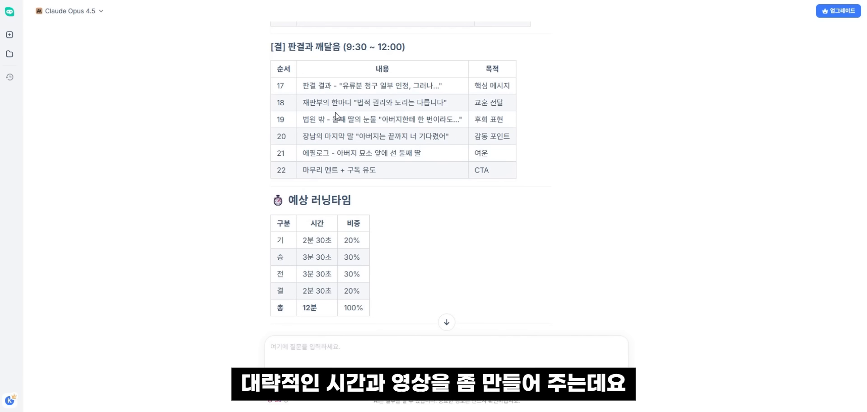
pyautogui.scroll(4, 339, 259)
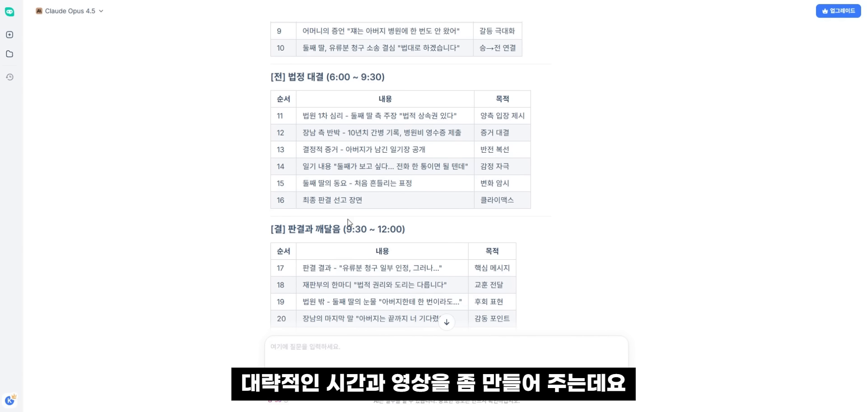
pyautogui.scroll(7, 386, 228)
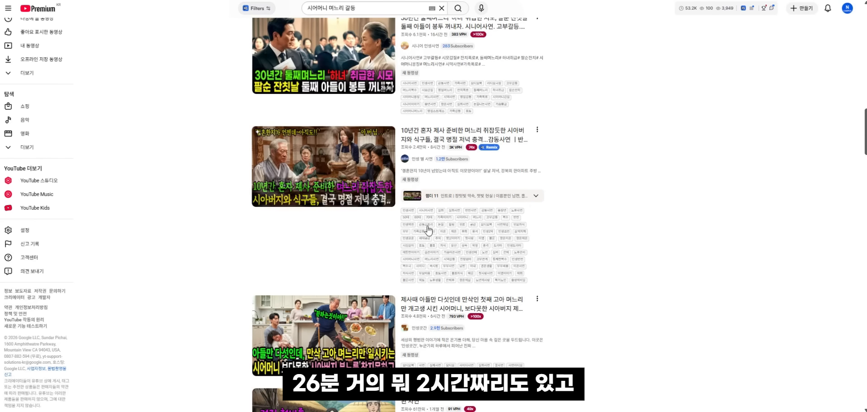
# Step: Switch to YouTube and check how long the senior story videos in the search results run
pyautogui.scroll(3, 370, 336)
pyautogui.moveTo(371, 336)
pyautogui.scroll(10, 370, 337)
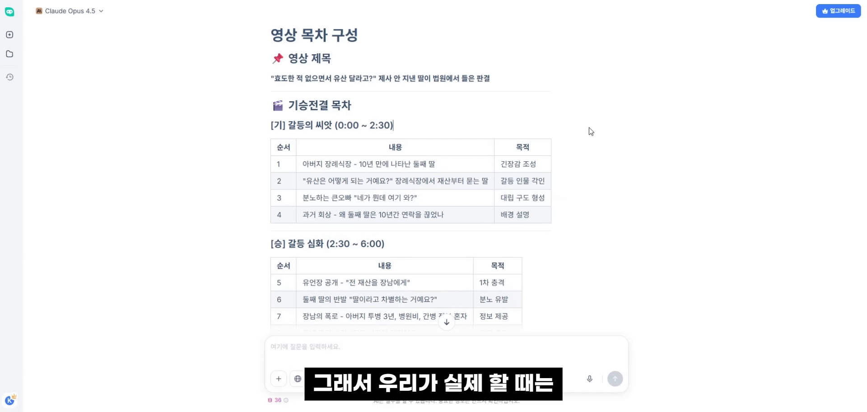
# Step: Back in HIX AI, examine the scenes and timings of the 승, 전 and 결 sections of the outline
pyautogui.scroll(-4, 400, 70)
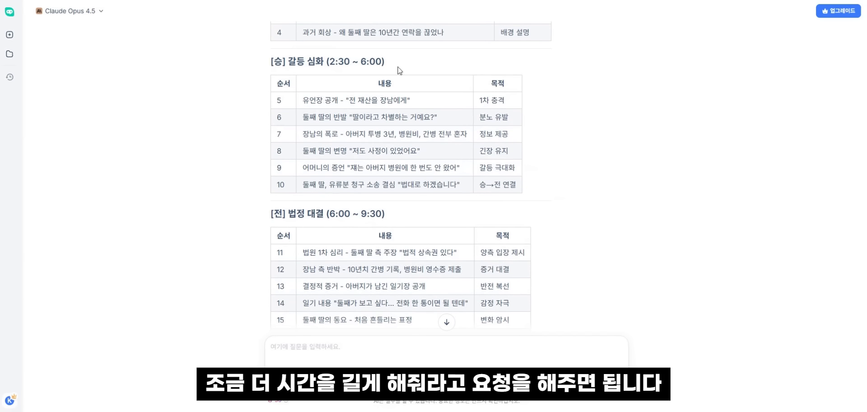
pyautogui.scroll(-4, 337, 134)
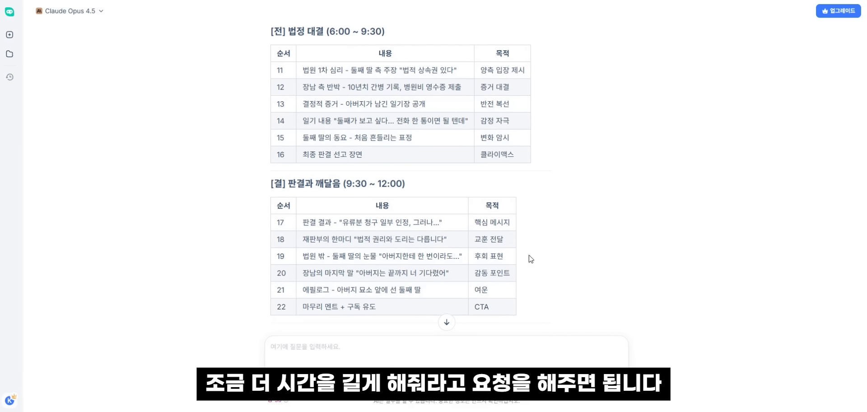
pyautogui.scroll(2, 542, 269)
pyautogui.scroll(-3, 368, 248)
pyautogui.scroll(1, 363, 248)
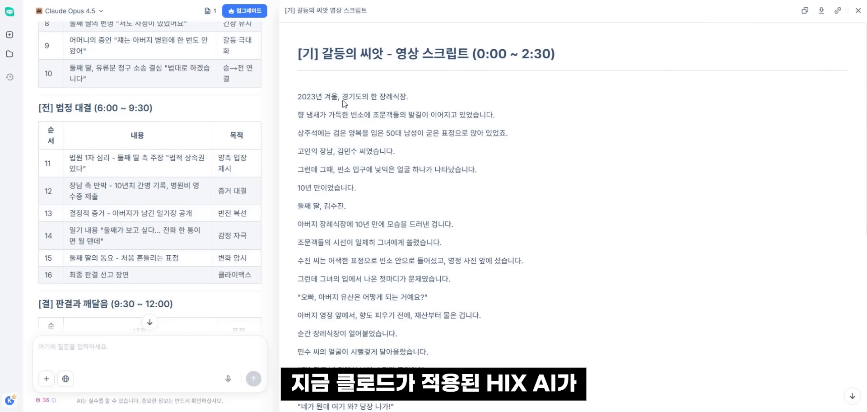
# Step: Read the [기] 갈등의 씨앗 narration script and look over the remaining outline sections beside it
pyautogui.scroll(-8, 355, 109)
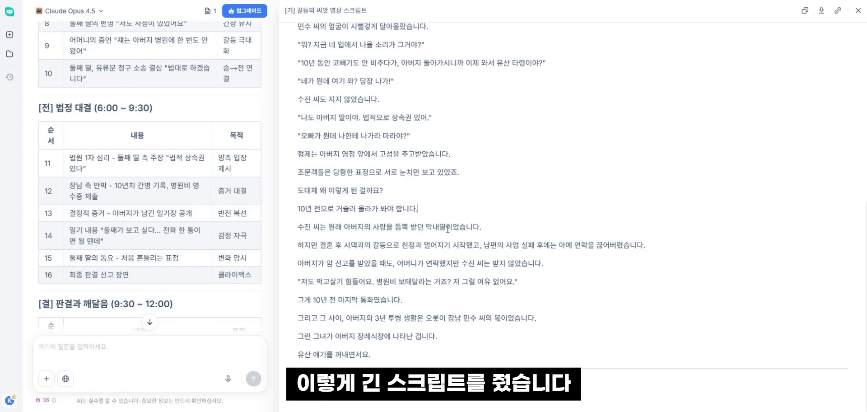
pyautogui.scroll(8, 474, 190)
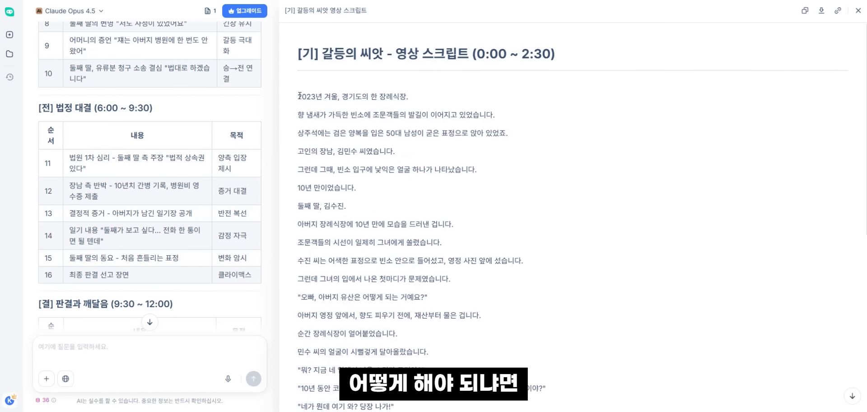
pyautogui.moveTo(297, 97); pyautogui.dragTo(499, 244)
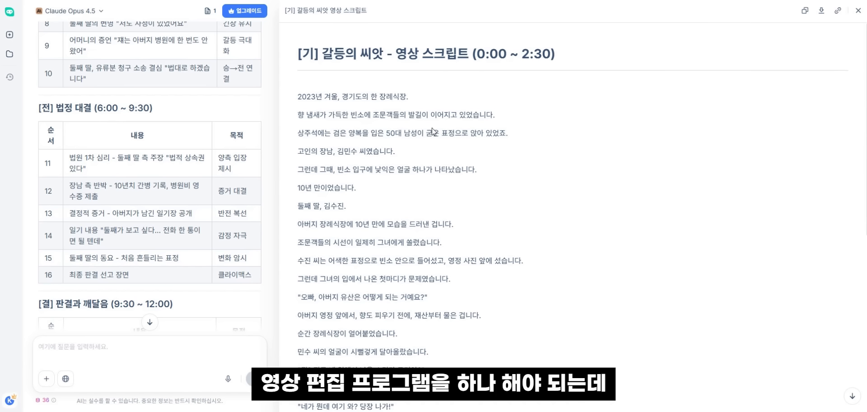
pyautogui.click(485, 193)
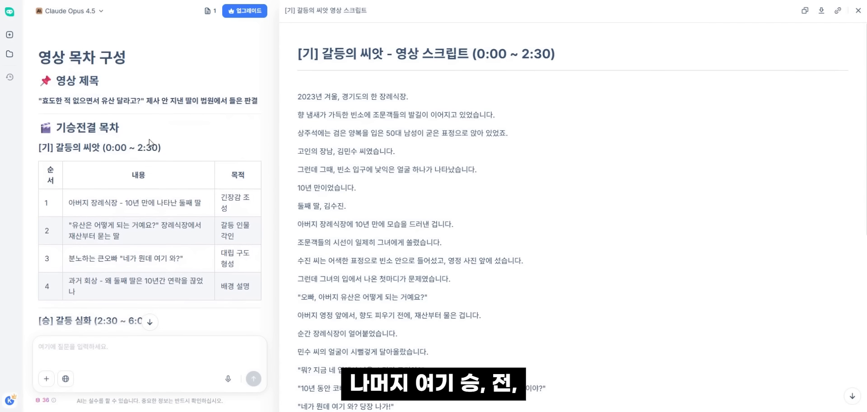
pyautogui.scroll(-10, 75, 183)
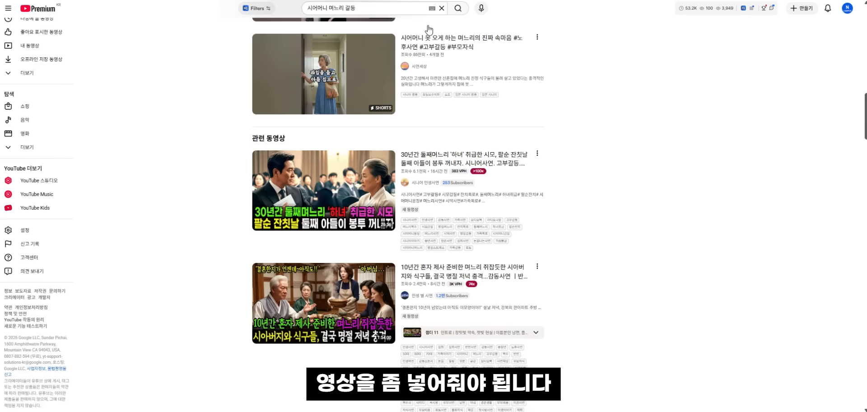
# Step: Glance over related senior story videos on YouTube, then copy the [기] 갈등의 씨앗 (0:00 ~ 2:30) heading and scene table from the HIX AI outline
pyautogui.scroll(-4, 200, 212)
pyautogui.scroll(-4, 200, 212)
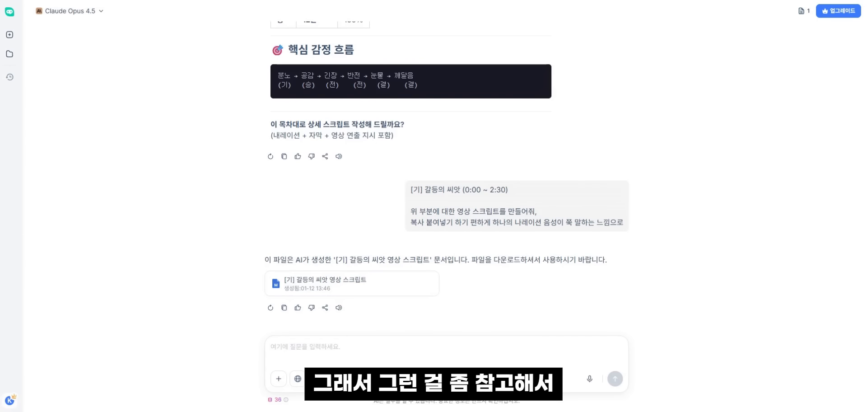
pyautogui.scroll(4, 441, 199)
pyautogui.scroll(-4, 446, 209)
pyautogui.scroll(10, 283, 161)
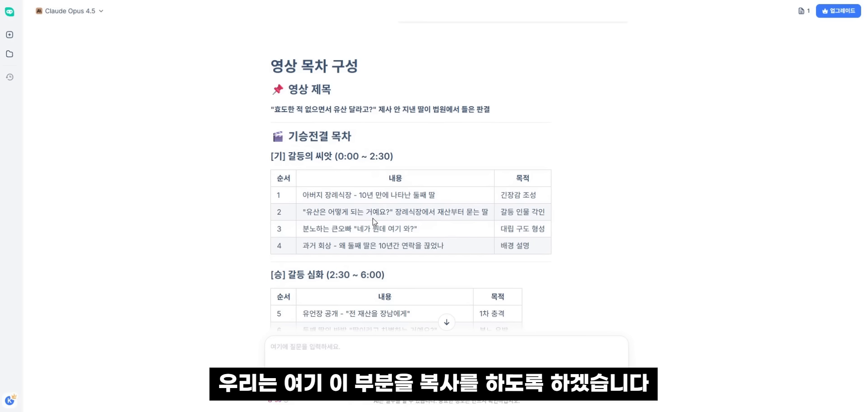
pyautogui.moveTo(286, 149); pyautogui.dragTo(550, 247)
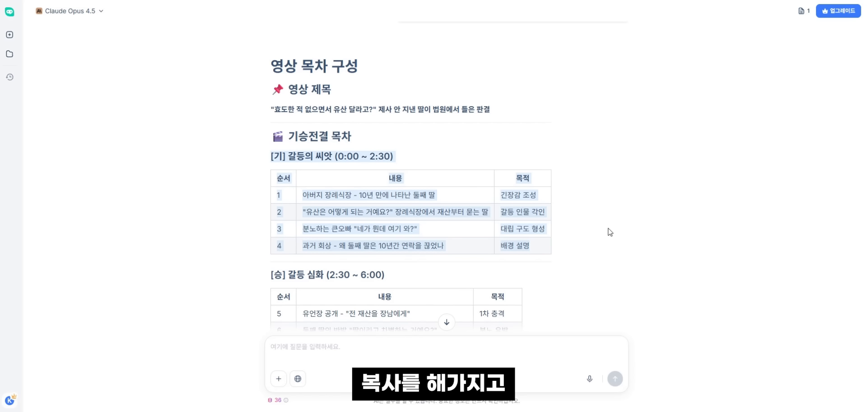
pyautogui.click(610, 232)
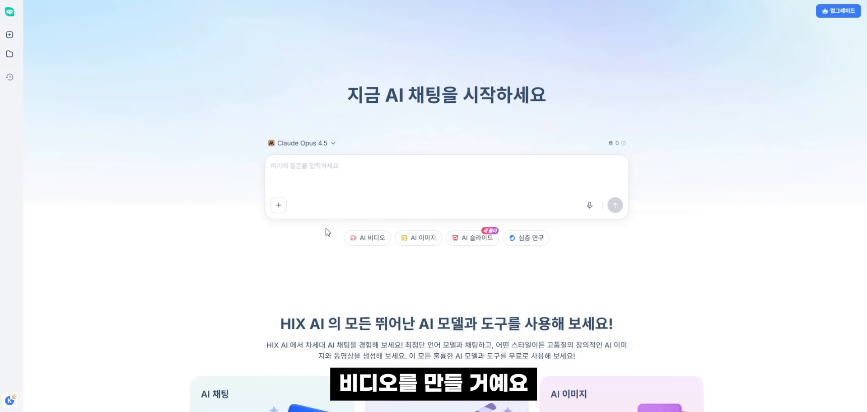
# Step: Open the AI 비디오 generator and choose Veo 3.1 Fast as the video model
pyautogui.click(368, 238)
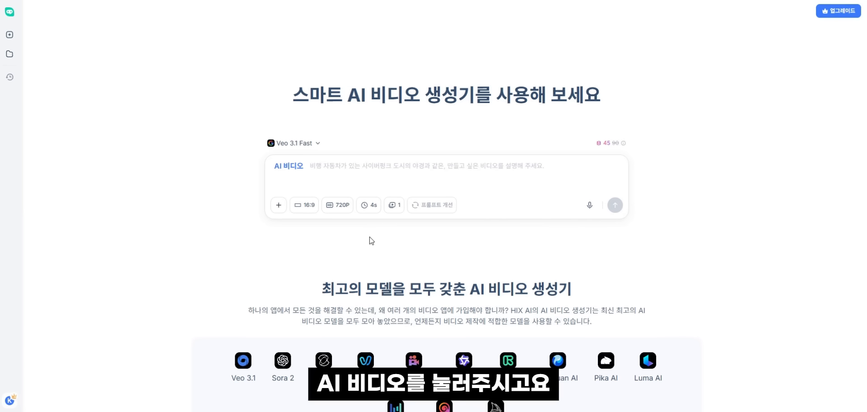
pyautogui.click(310, 143)
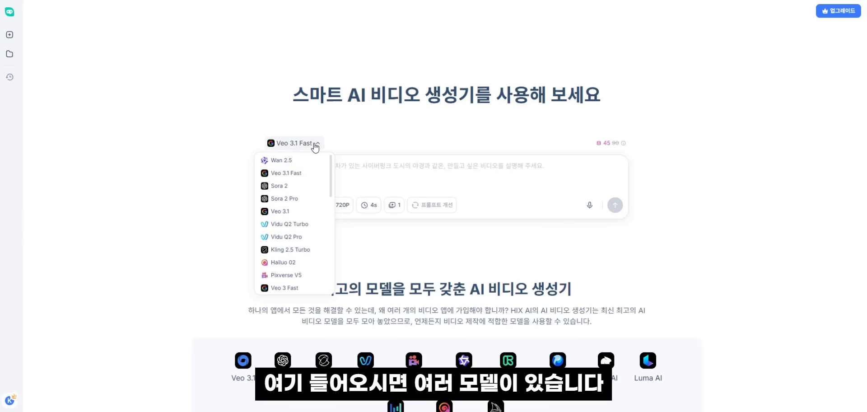
pyautogui.scroll(-5, 320, 250)
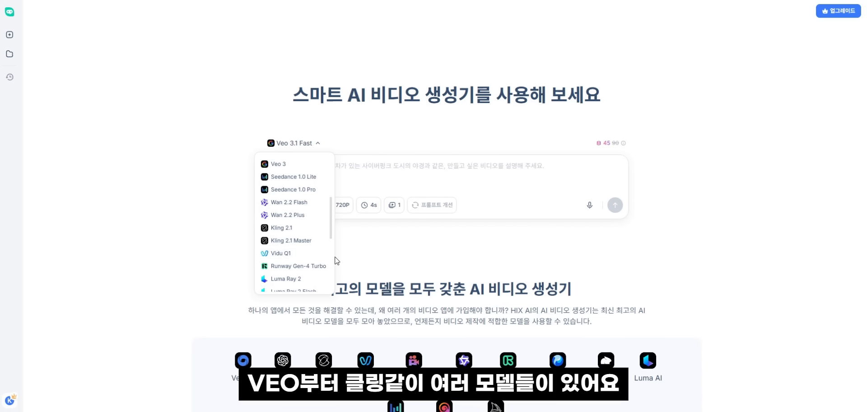
pyautogui.scroll(5, 329, 257)
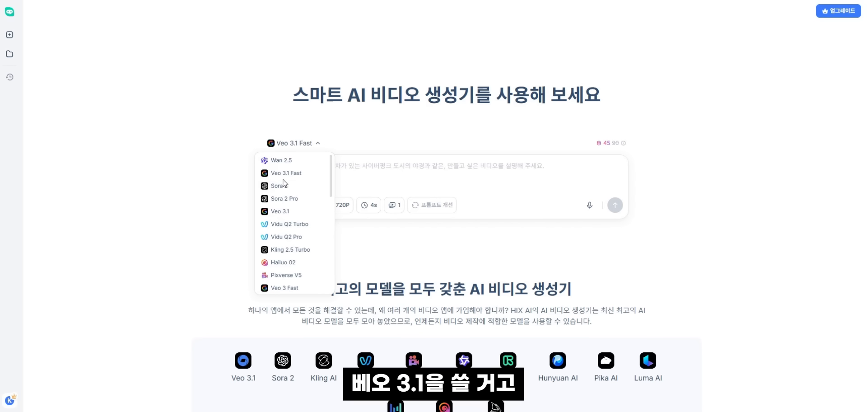
pyautogui.click(300, 176)
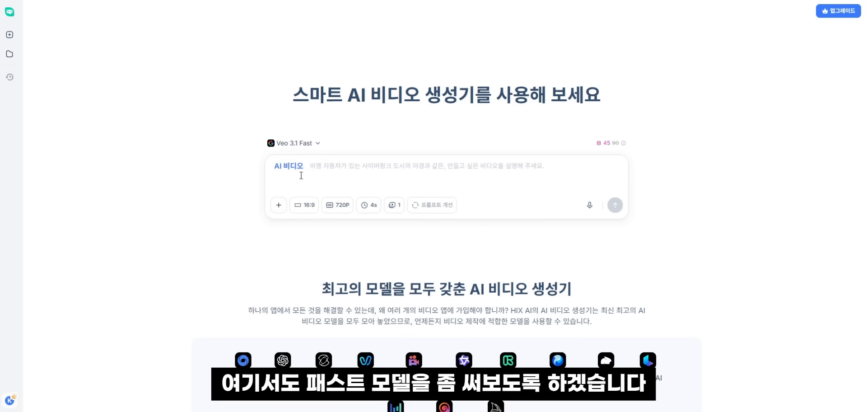
# Step: Fill the video prompt with the copied [기] scenes, numbering the funeral scene "1." on its own line and removing its 긴장감 조성 note
pyautogui.click(375, 172)
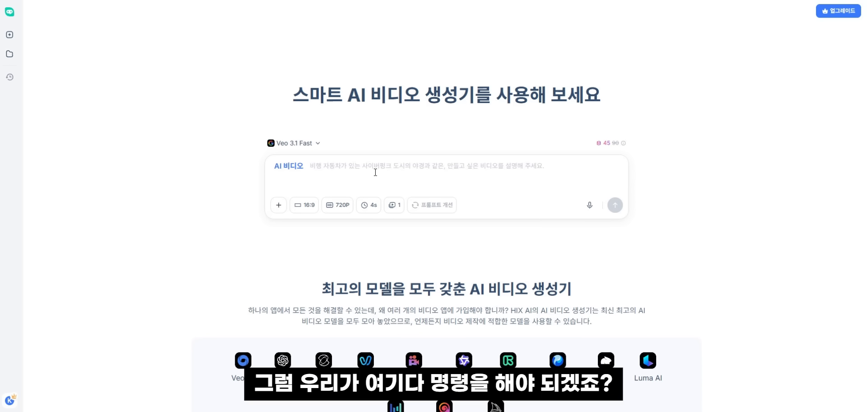
pyautogui.write('아버지 장례식장 - 10년 만에 나타난 둘째 딸 긴장감 조성 2 "유산은 어떻게 되는 거예요?" 장례식장에서 재산부터 묻는 딸 갈등 인물 각인 3 분노하는 큰오빠 "네가 뭔데 여기 와?" 대립 구도 형성 4 과거 회상 - 왜 둘째 딸은 10년간 연락을 끊었나')
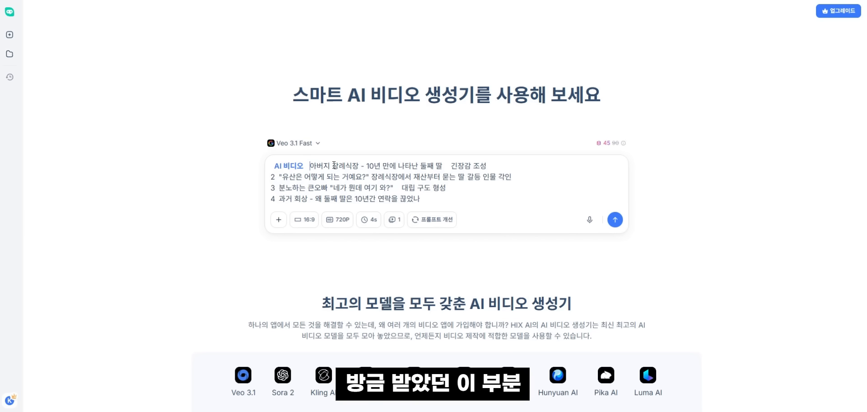
pyautogui.press('Return')
pyautogui.write('1.')
pyautogui.moveTo(469, 180); pyautogui.dragTo(418, 178)
pyautogui.press('BackSpace')
# Step: Set the video to 16:9, 1080P and 6 seconds, and check the condensed funeral-scene prompt
pyautogui.click(304, 230)
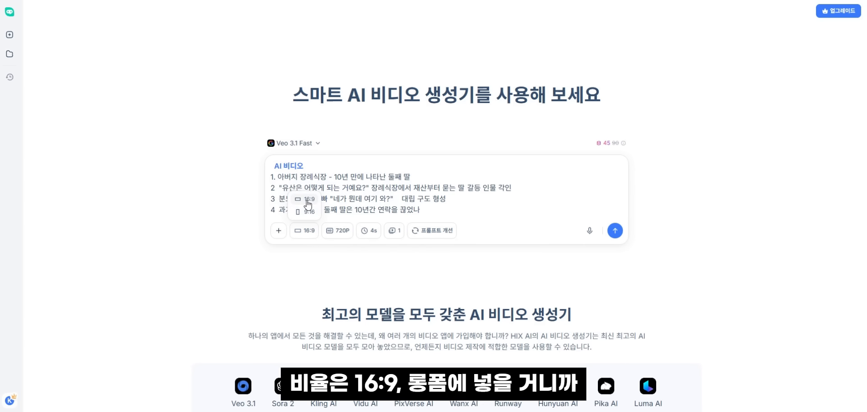
pyautogui.click(308, 200)
pyautogui.click(338, 231)
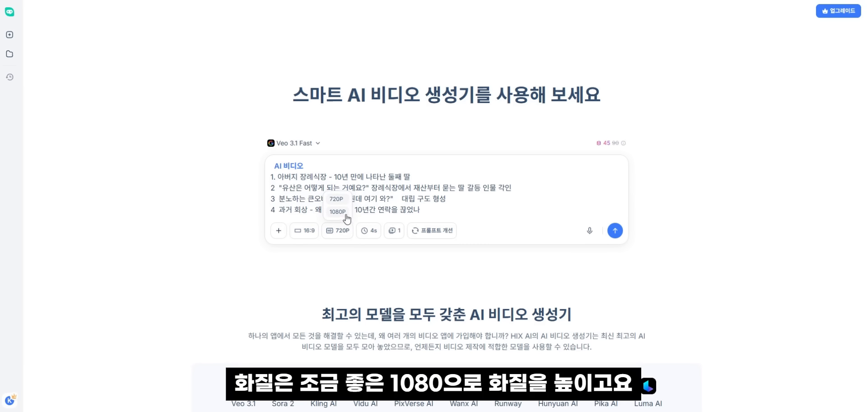
pyautogui.click(341, 216)
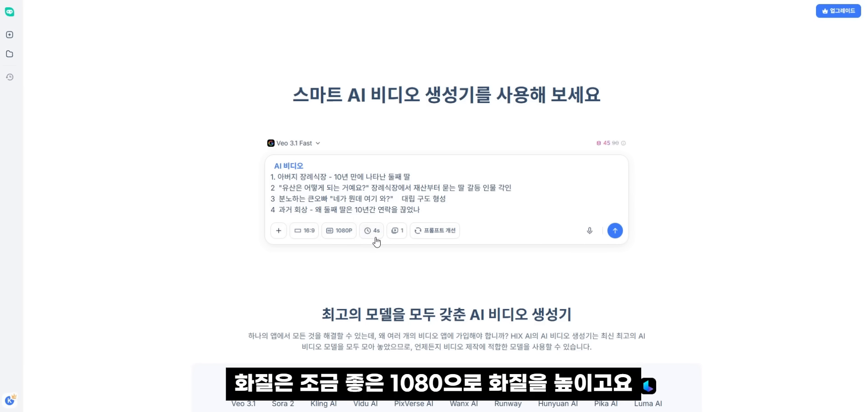
pyautogui.click(373, 232)
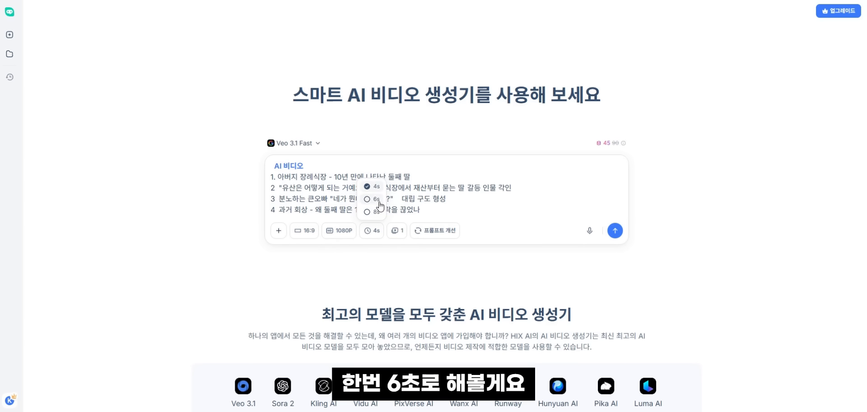
pyautogui.click(373, 199)
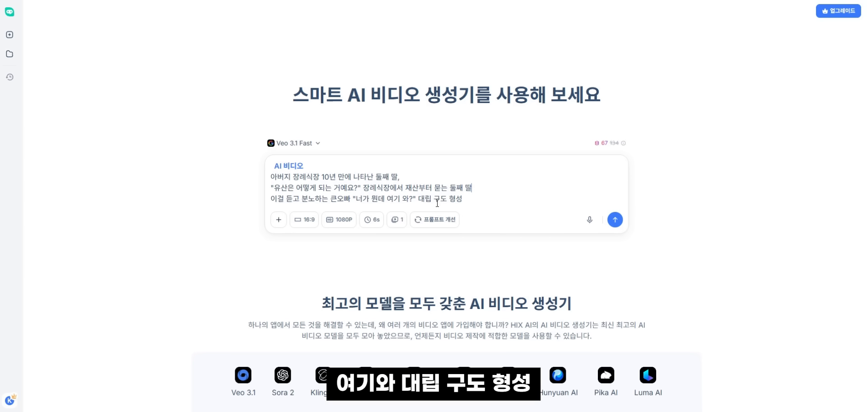
pyautogui.hotkey('ctrl', 'a')
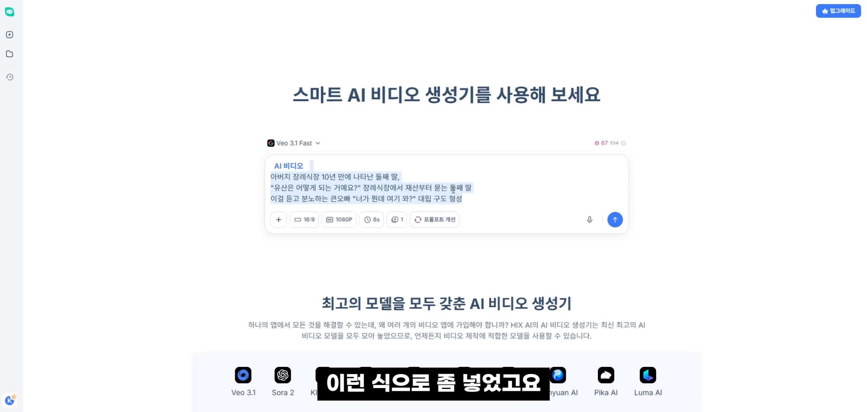
pyautogui.click(471, 243)
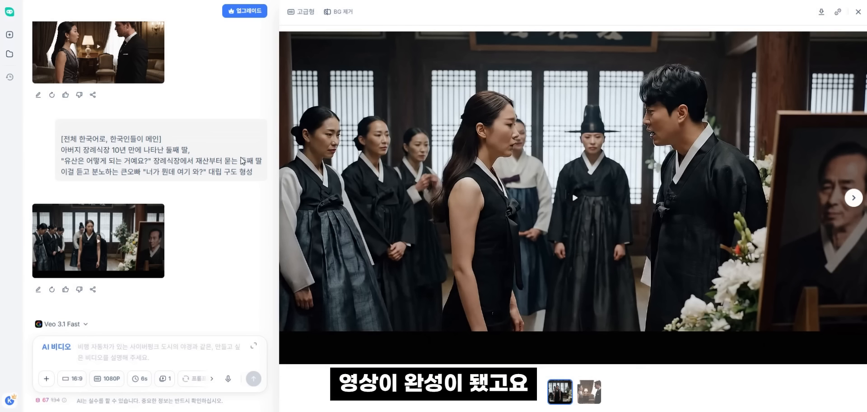
# Step: View the first generated clip, and examine the added line [전체 한국어로, 한국인들이 메인] in the second prompt
pyautogui.scroll(3, 156, 171)
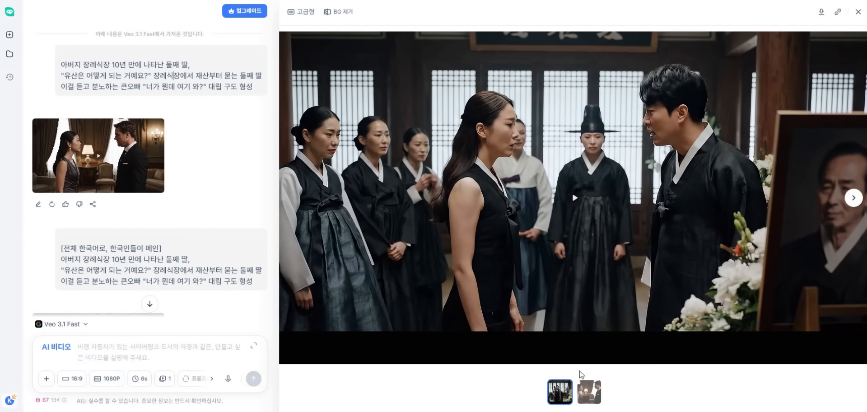
pyautogui.click(587, 390)
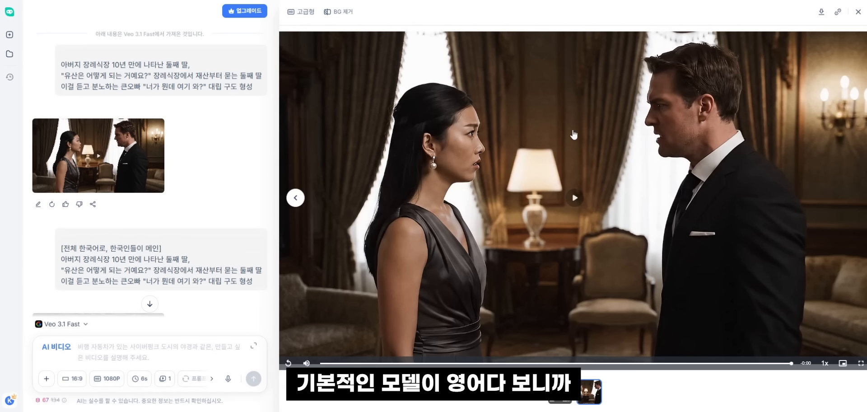
pyautogui.scroll(-2, 68, 165)
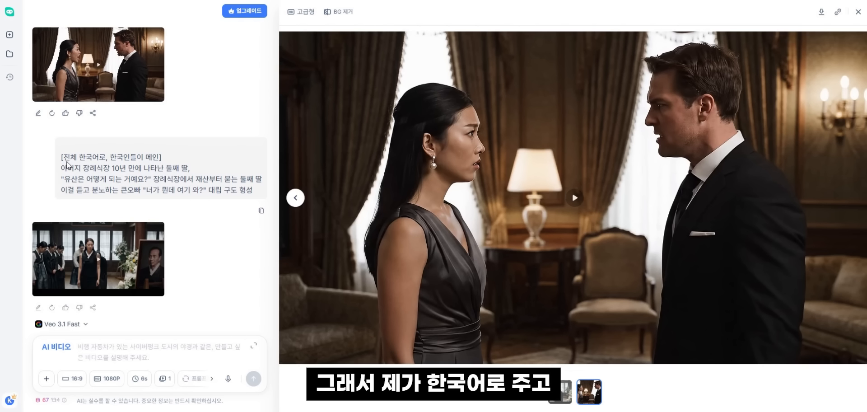
pyautogui.moveTo(62, 158); pyautogui.dragTo(98, 158)
pyautogui.click(189, 163)
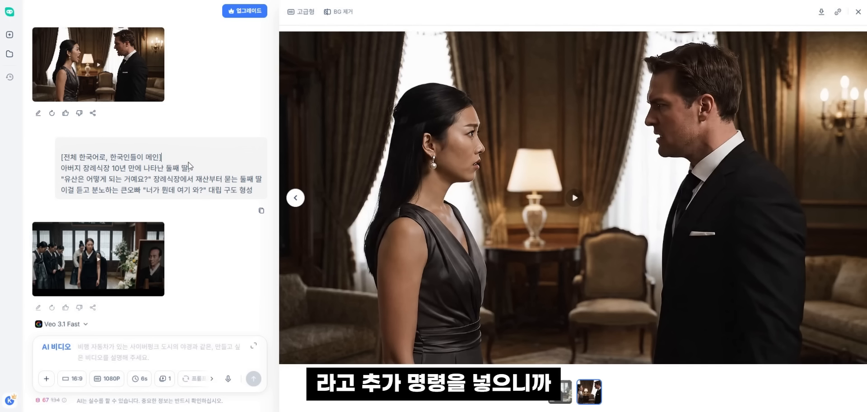
pyautogui.moveTo(175, 160)
pyautogui.mouseDown()
pyautogui.moveTo(64, 158)
pyautogui.moveTo(163, 160)
pyautogui.mouseUp()
# Step: Open the clip generated from the second prompt and play it from the beginning
pyautogui.click(563, 391)
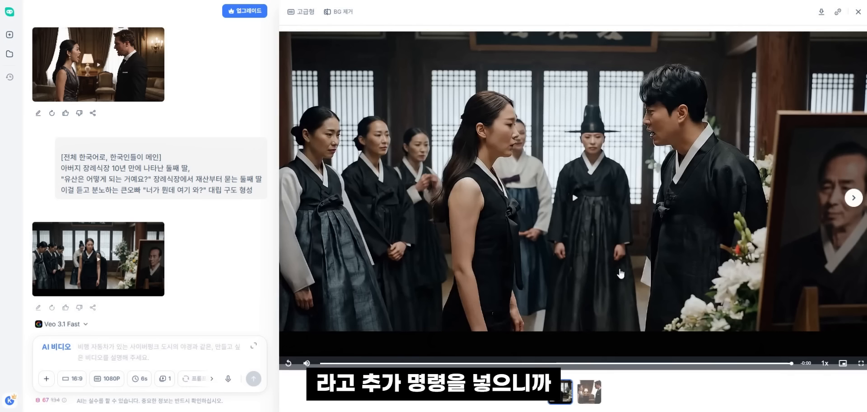
pyautogui.click(673, 230)
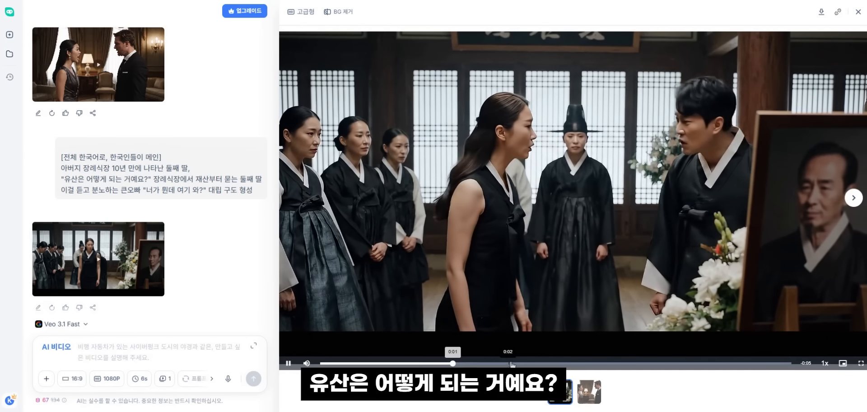
pyautogui.moveTo(365, 363); pyautogui.dragTo(309, 364)
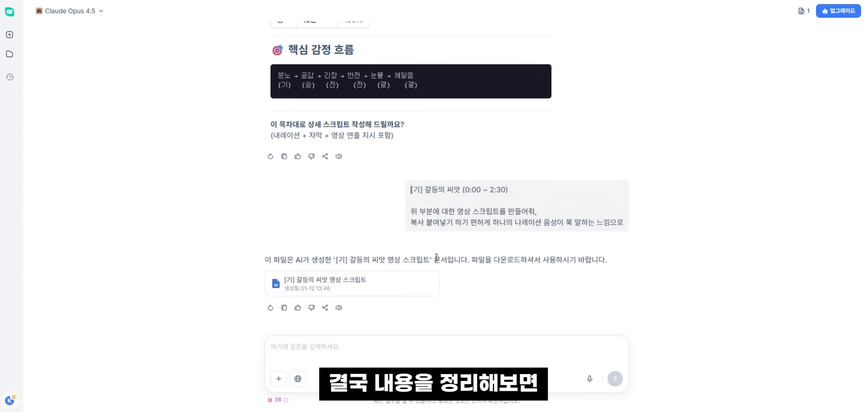
# Step: Return to the Claude Opus 4.5 chat and review the [기] and [승] scene tables of the outline
pyautogui.scroll(10, 457, 145)
pyautogui.scroll(4, 458, 145)
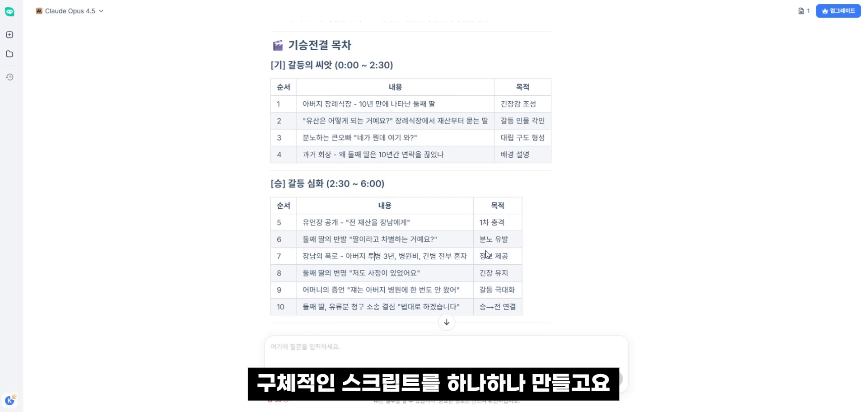
pyautogui.scroll(-2, 446, 254)
pyautogui.scroll(2, 303, 238)
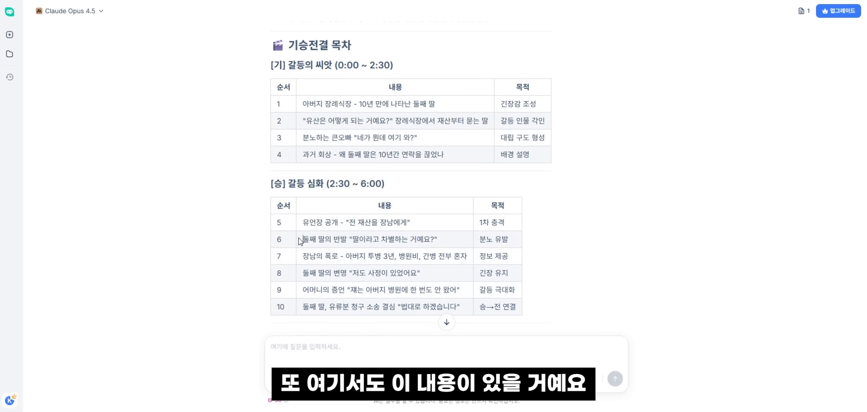
pyautogui.moveTo(351, 290); pyautogui.dragTo(345, 232)
pyautogui.click(344, 233)
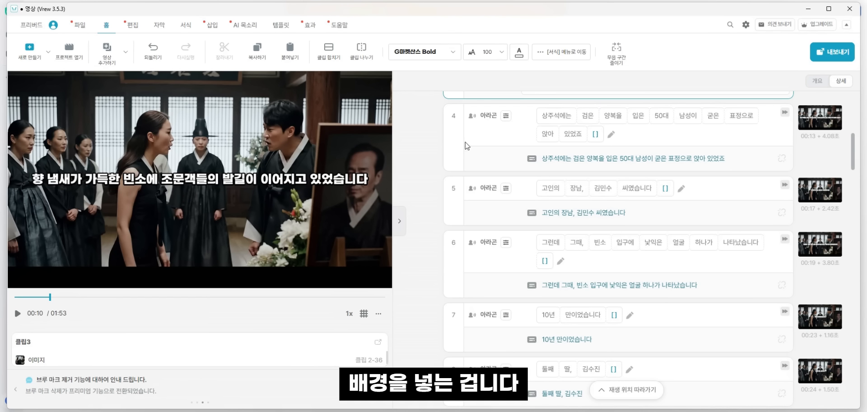
# Step: In the Vrew project, go to clip 1 and play the generated intro video ahead of the narration clips
pyautogui.scroll(3, 480, 170)
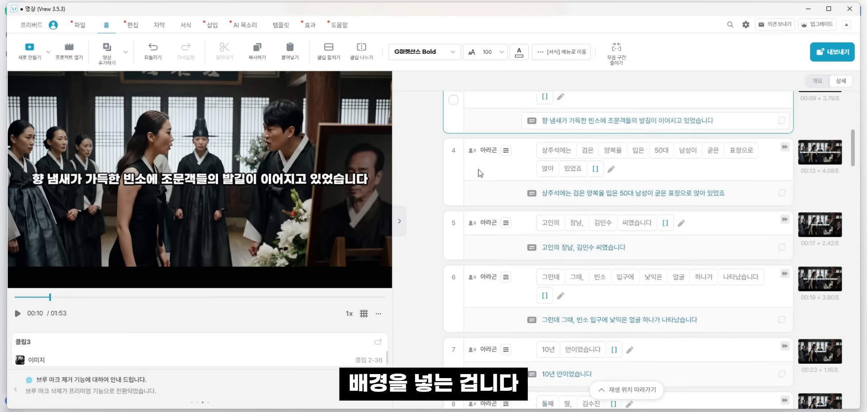
pyautogui.scroll(2, 524, 223)
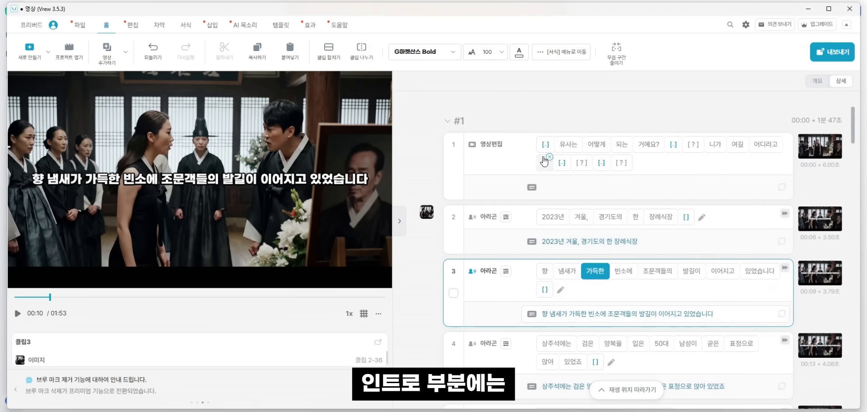
pyautogui.click(538, 151)
pyautogui.moveTo(540, 147)
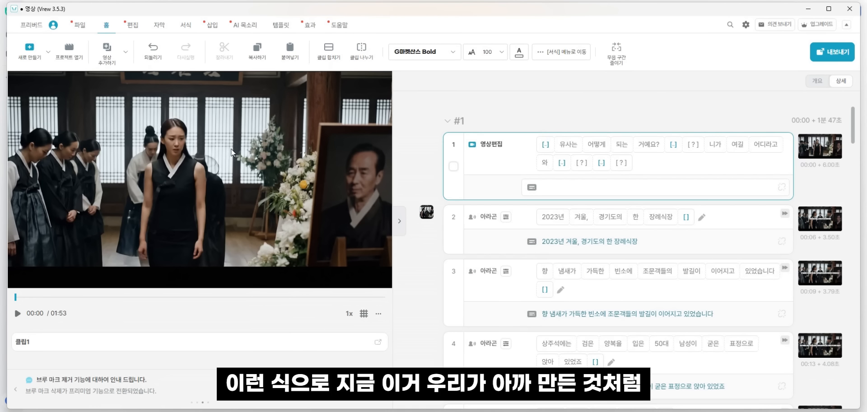
pyautogui.press('space')
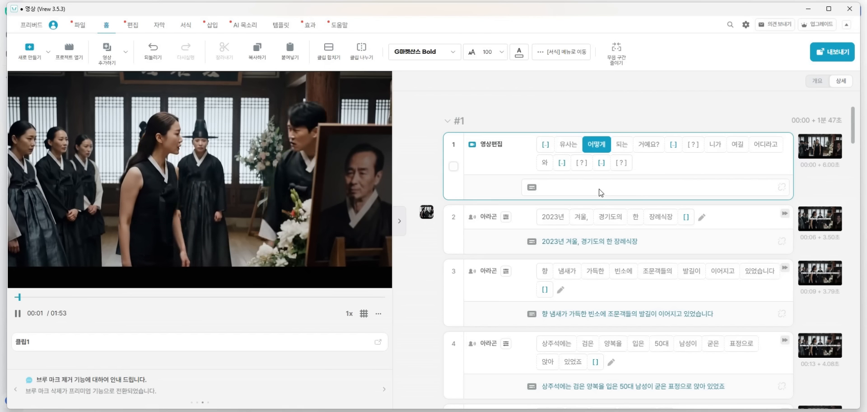
pyautogui.press('space')
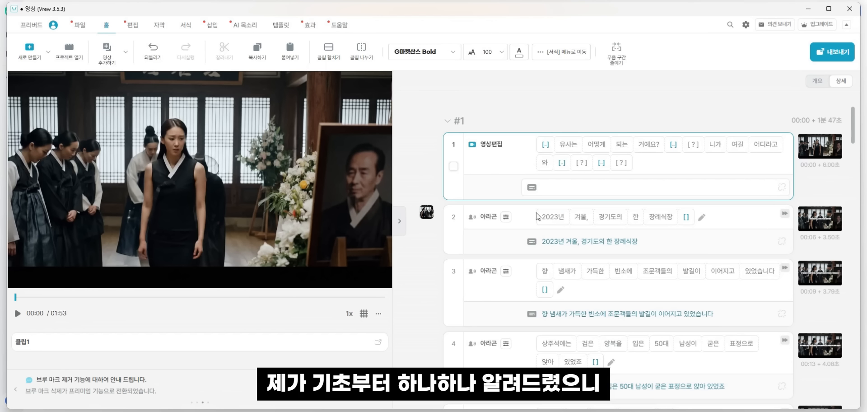
pyautogui.click(604, 144)
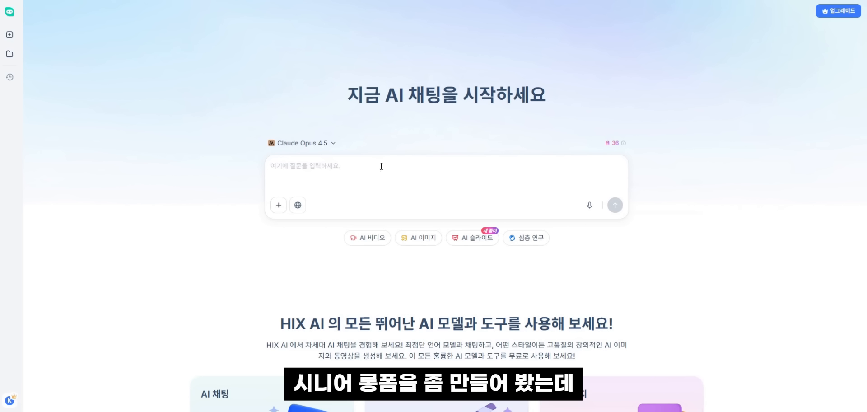
# Step: Back on the HIX AI chat start page, look through the available chat models, keeping Claude Opus 4.5
pyautogui.click(321, 144)
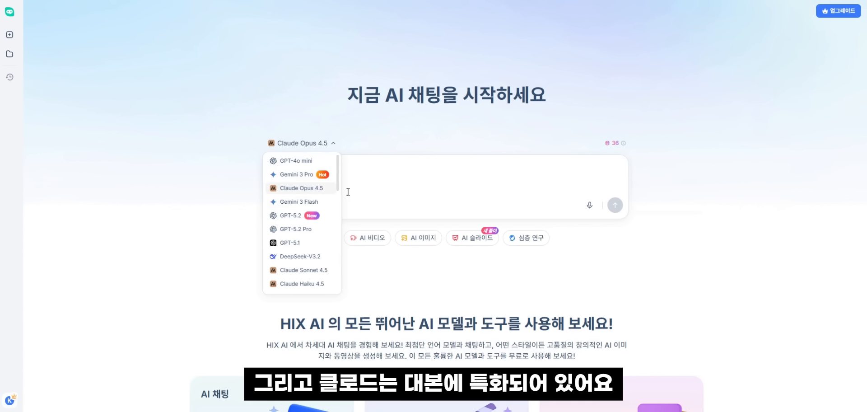
pyautogui.scroll(-5, 339, 188)
pyautogui.scroll(4, 339, 187)
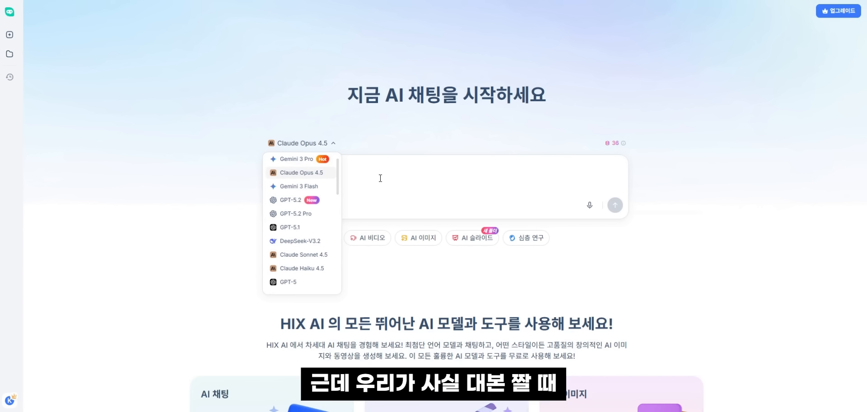
pyautogui.scroll(1, 312, 185)
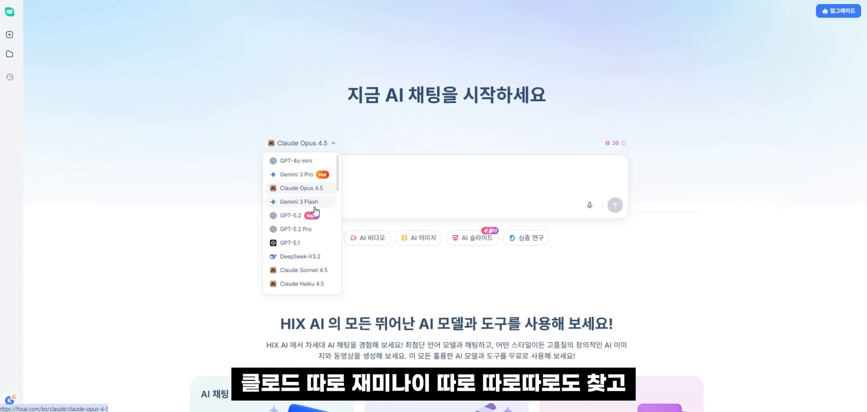
pyautogui.click(321, 144)
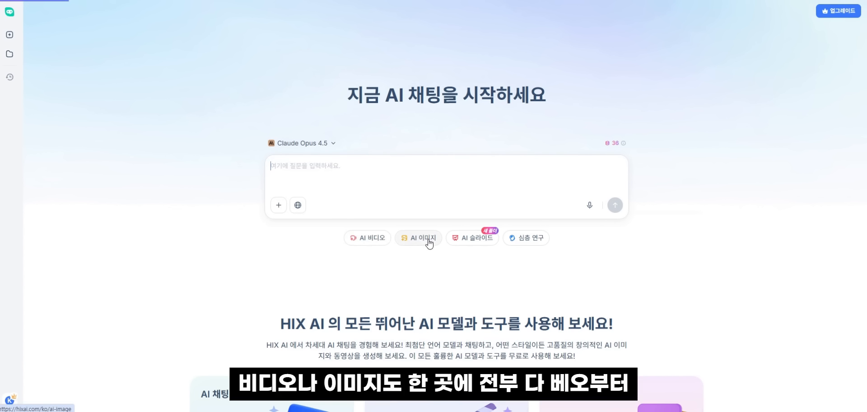
# Step: Open the AI 비디오 generator and look through its video models, keeping Veo 3.1 Fast
pyautogui.click(380, 239)
pyautogui.click(320, 146)
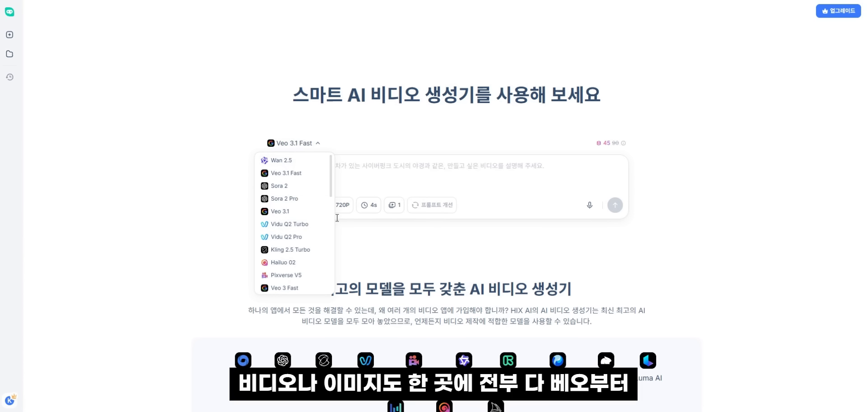
pyautogui.scroll(-2, 329, 218)
pyautogui.click(389, 255)
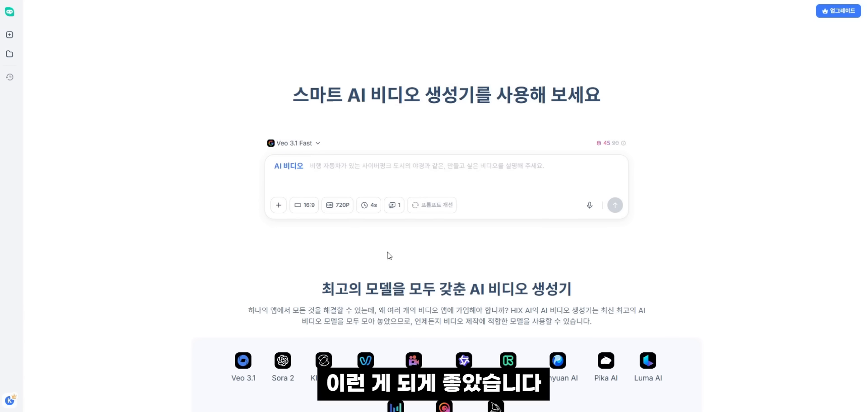